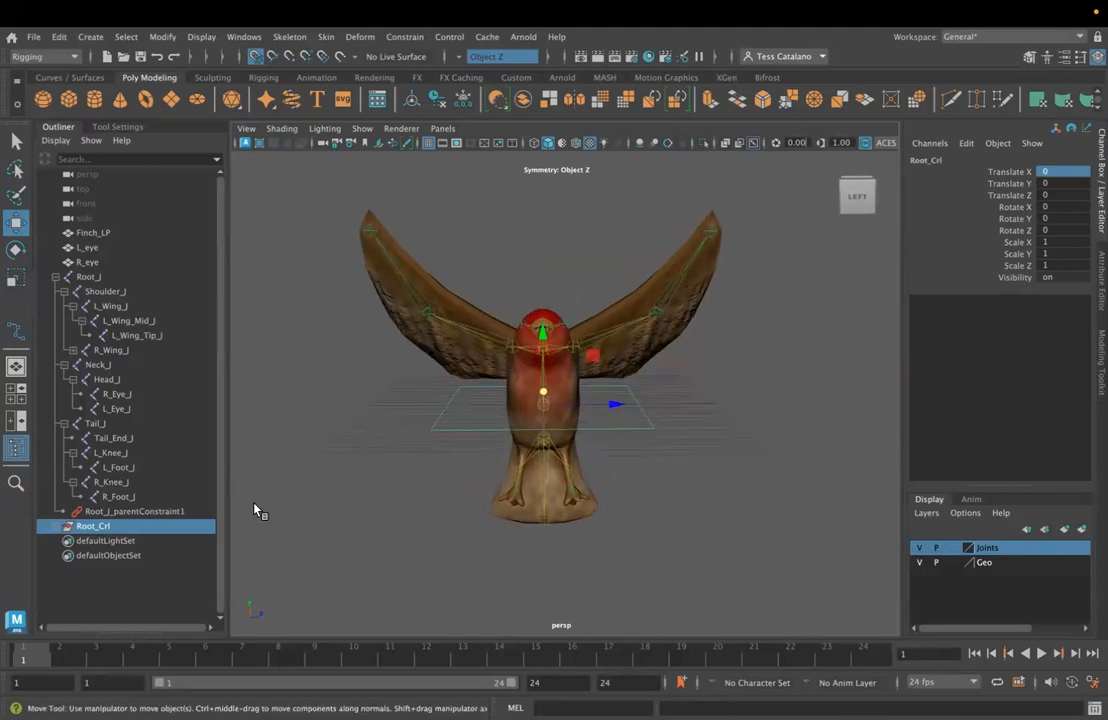
# Create a NURBS circle scaled uniformly to about 3.83 and move it to -3 in X
pyautogui.keyDown('alt'); pyautogui.moveTo(726, 492); pyautogui.dragTo(697, 519); pyautogui.keyUp('alt')
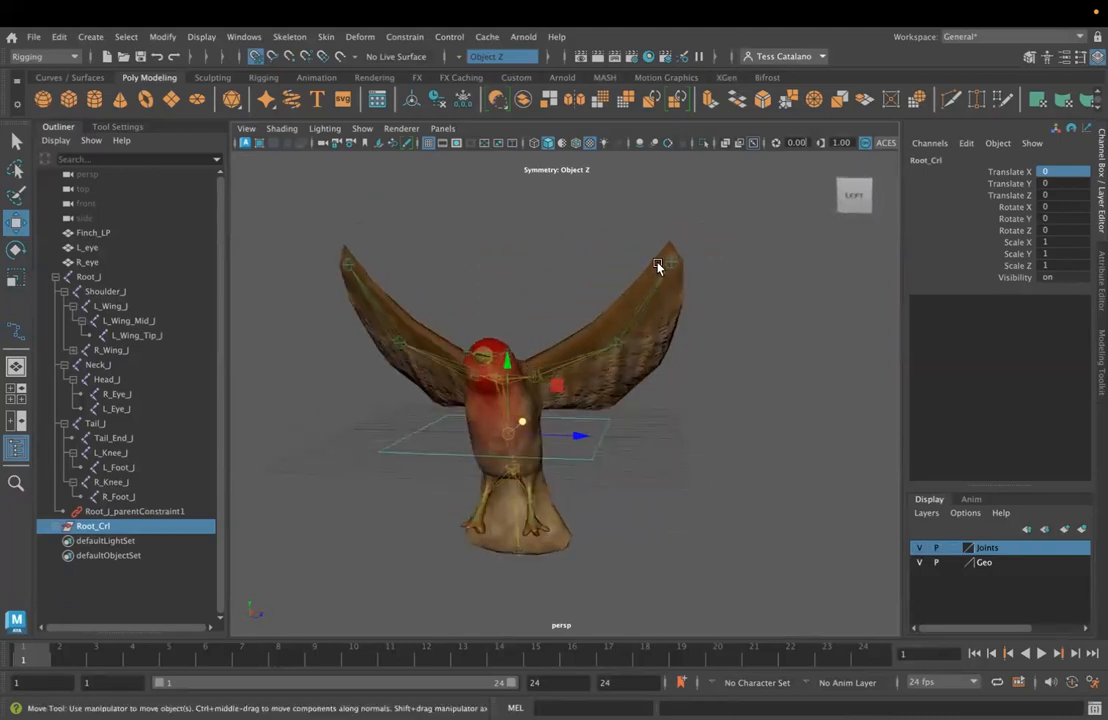
pyautogui.keyDown('alt'); pyautogui.moveTo(621, 490); pyautogui.dragTo(559, 477); pyautogui.keyUp('alt')
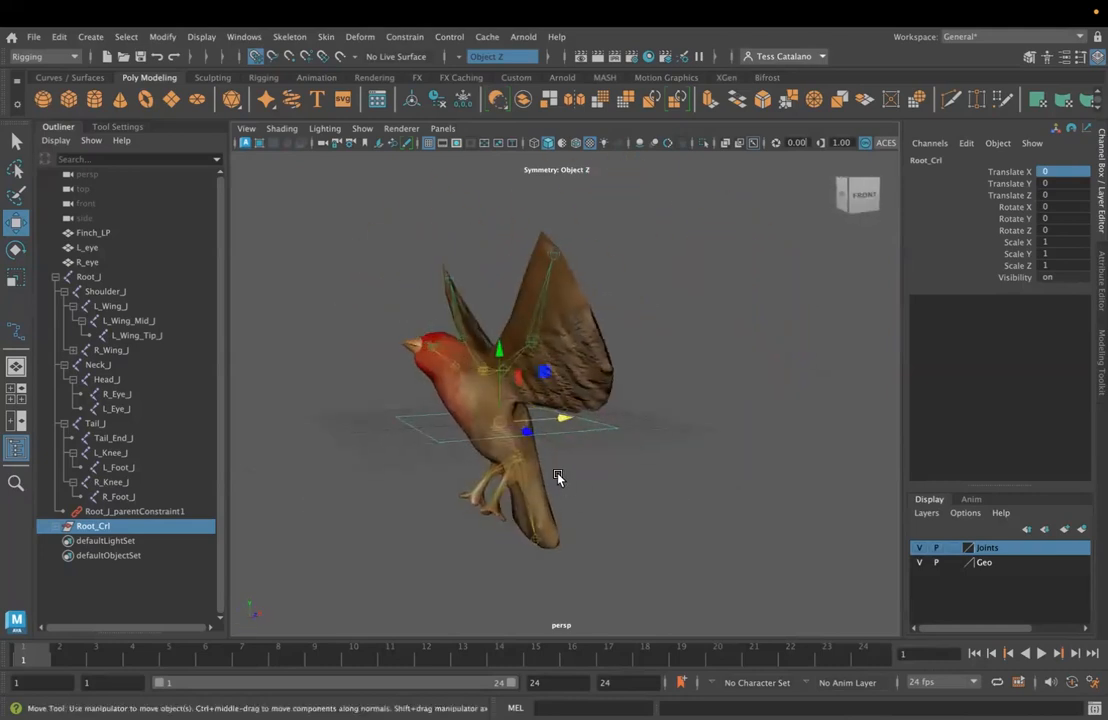
pyautogui.click(46, 74)
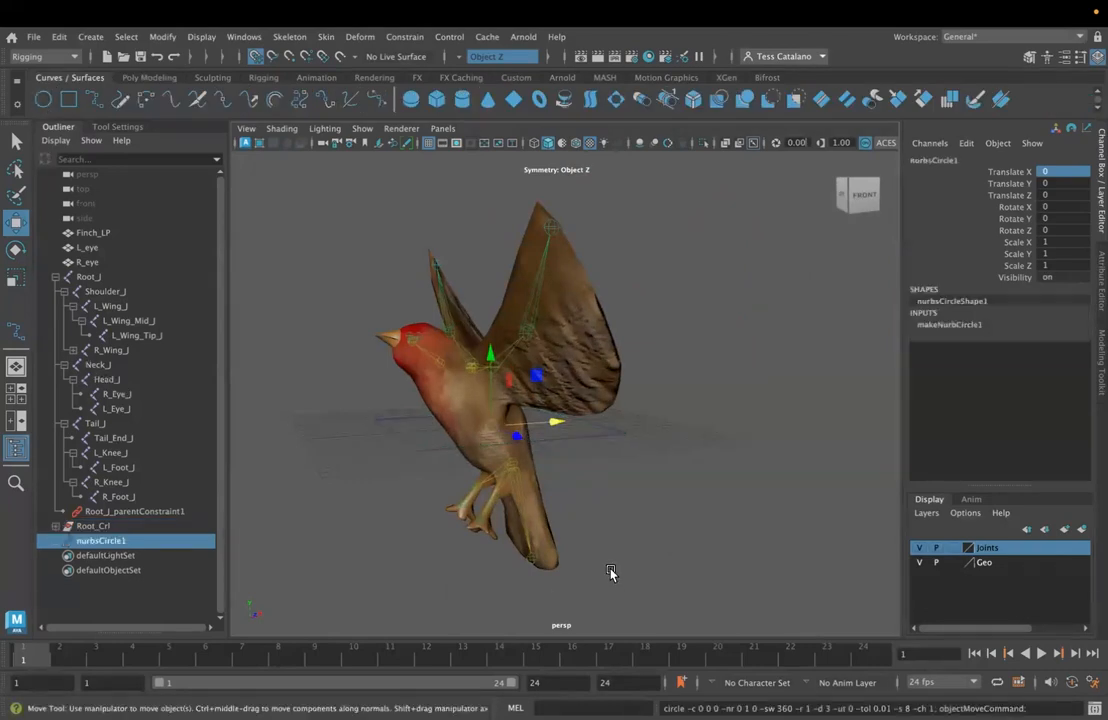
pyautogui.press('r')
pyautogui.moveTo(491, 427); pyautogui.dragTo(440, 420)
pyautogui.press('w')
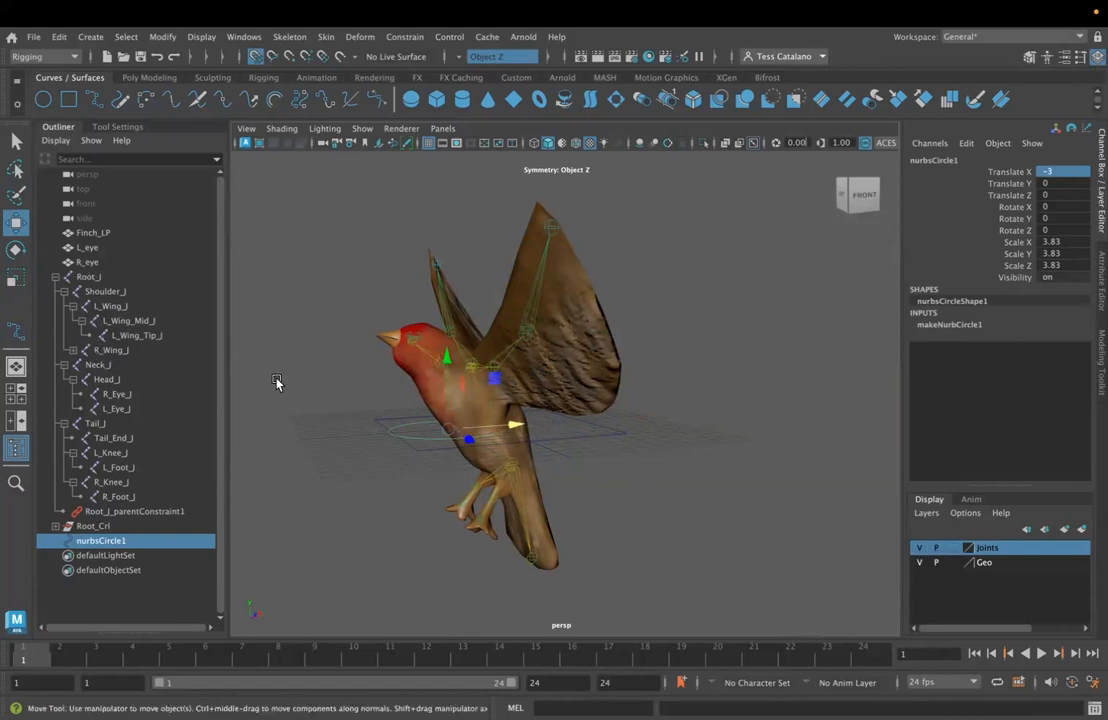
# Match the circle's translation and rotation to the Neck_J joint
pyautogui.keyDown('ctrl'); pyautogui.click(97, 366); pyautogui.keyUp('ctrl')
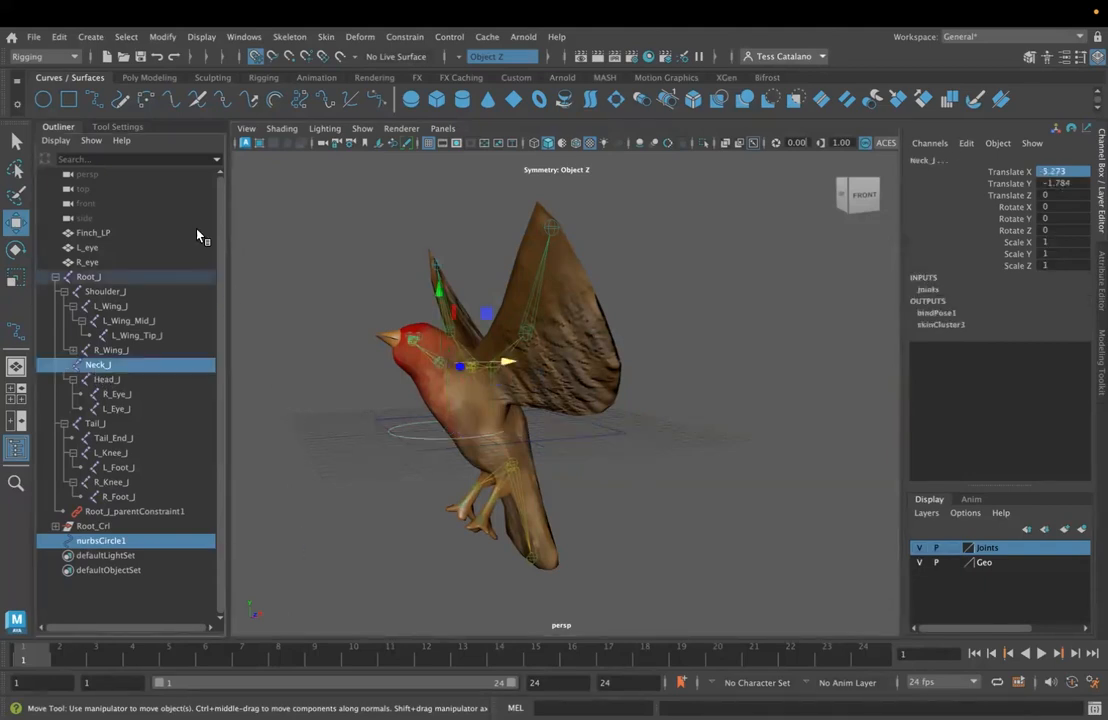
pyautogui.click(160, 37)
pyautogui.moveTo(176, 124)
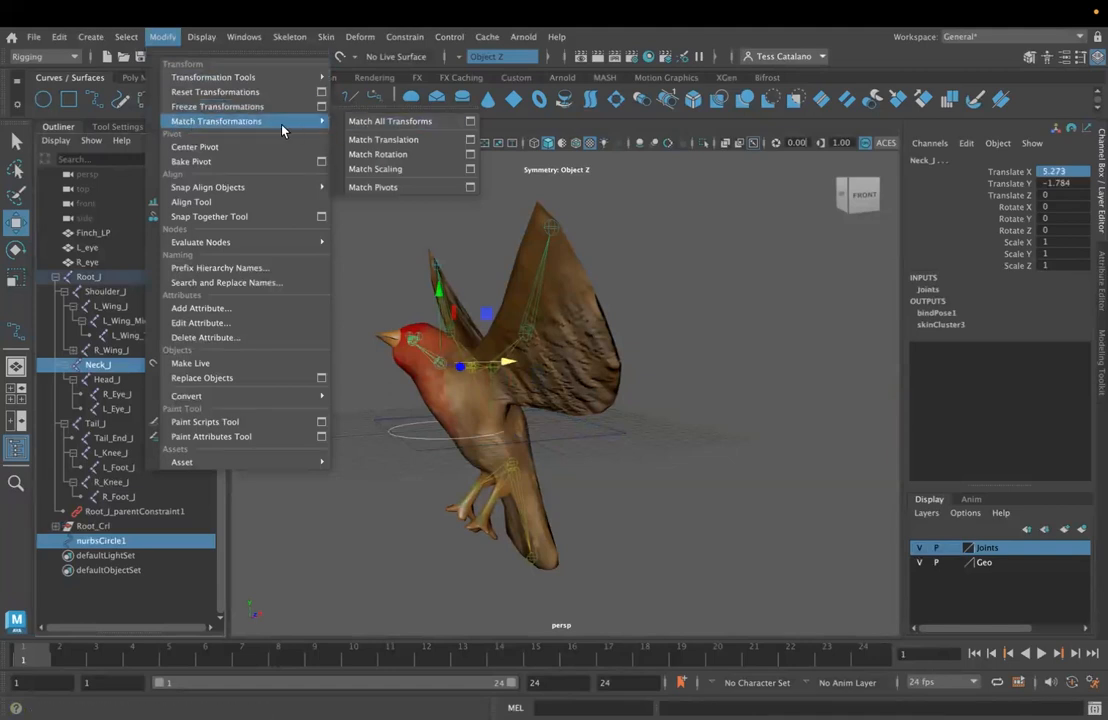
pyautogui.click(375, 139)
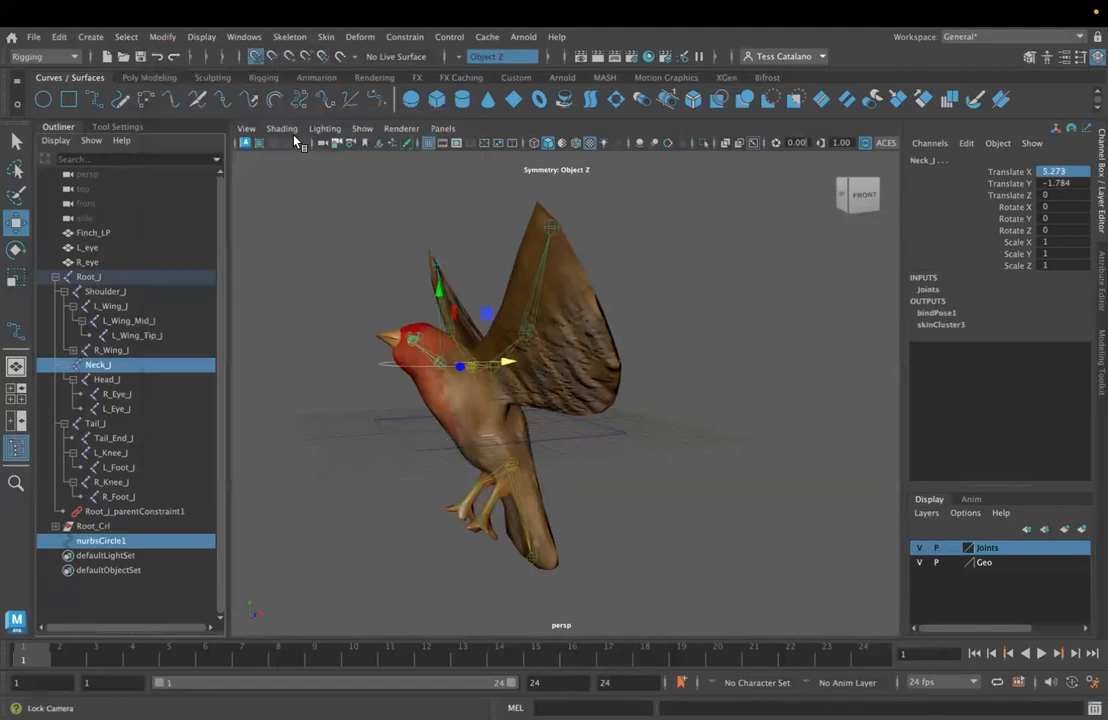
pyautogui.click(155, 38)
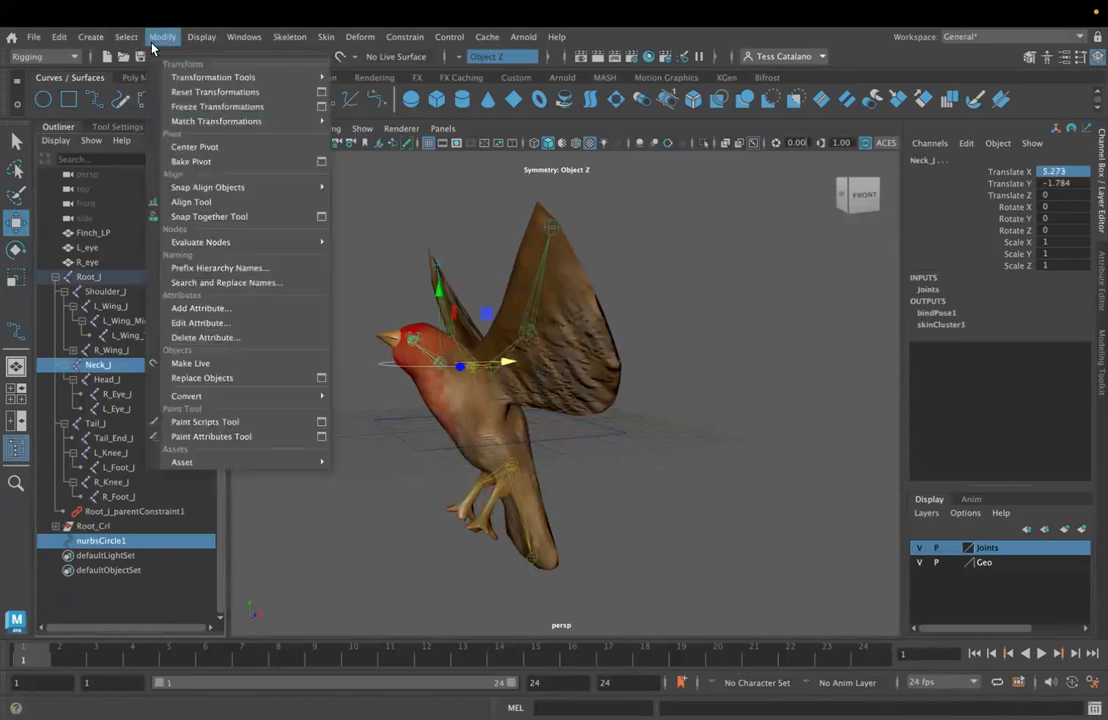
pyautogui.moveTo(218, 121)
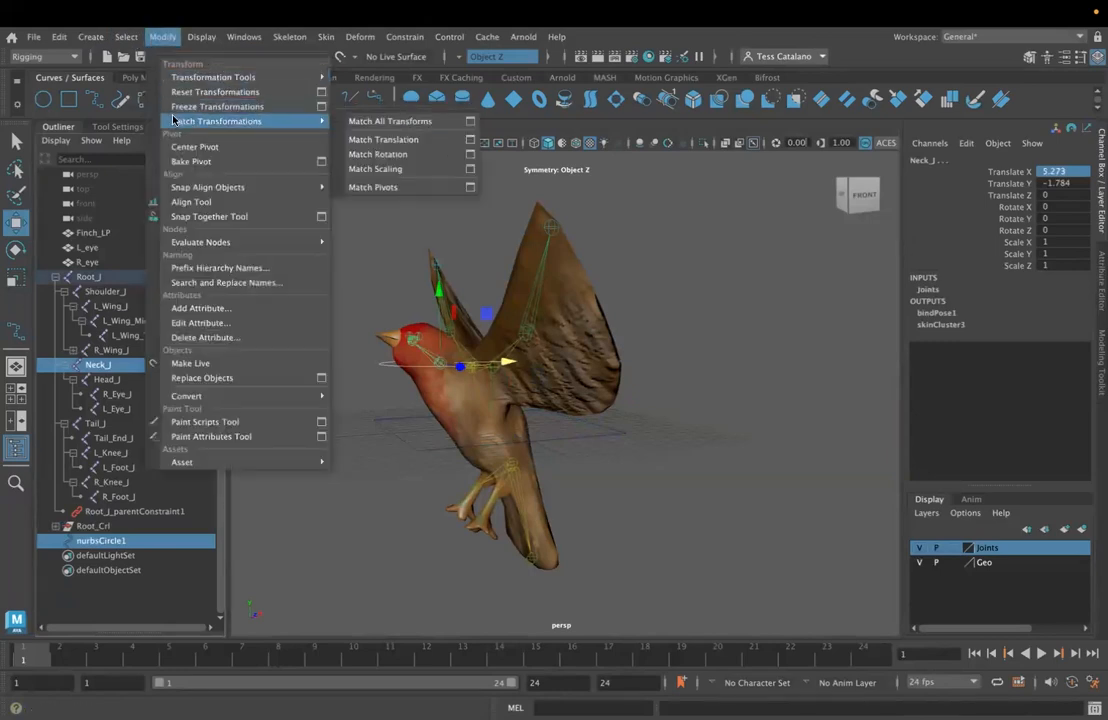
pyautogui.click(399, 155)
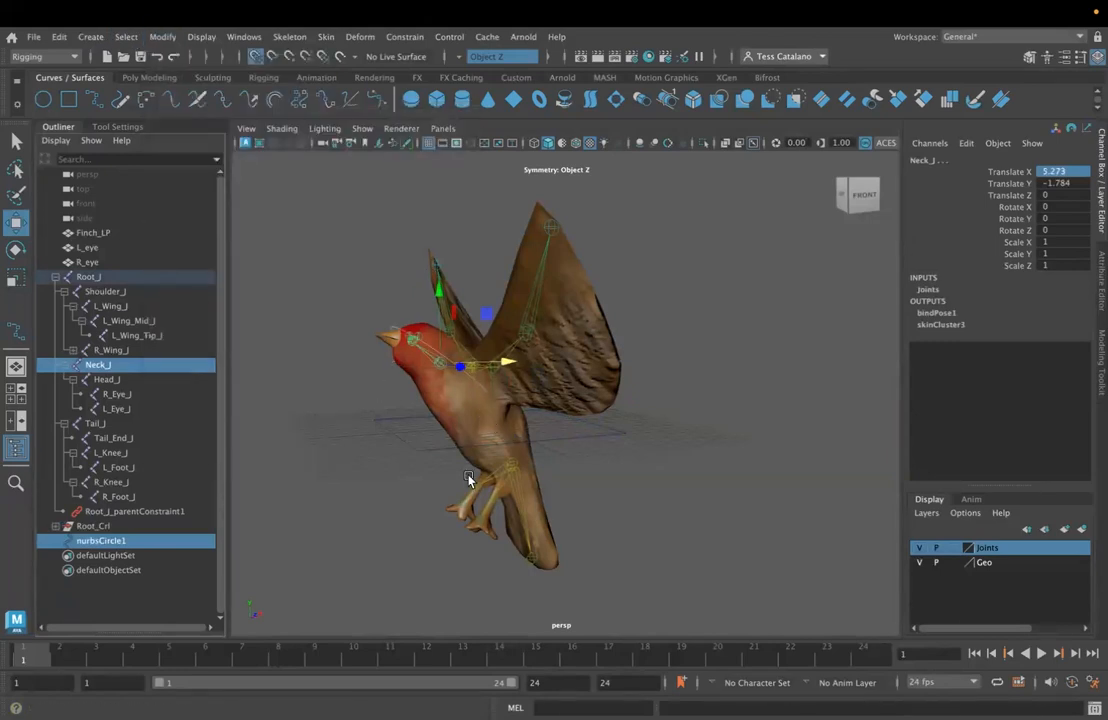
pyautogui.press('e')
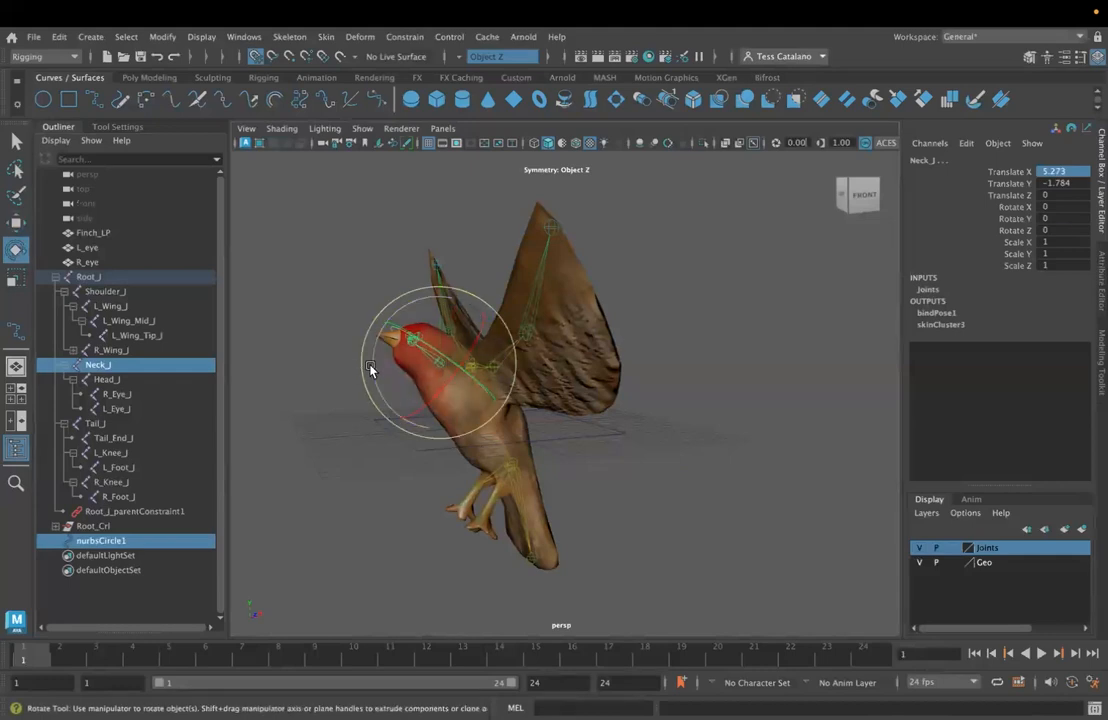
pyautogui.moveTo(369, 370); pyautogui.dragTo(378, 408)
pyautogui.hotkey('ctrl', 'z')
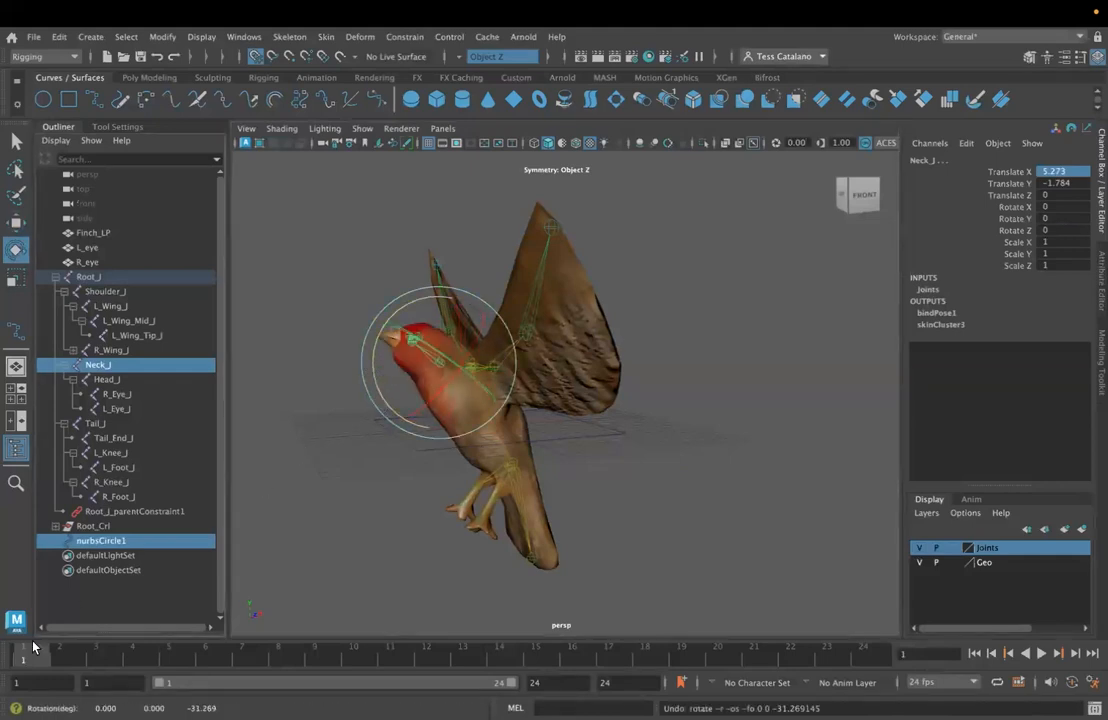
# Rotate only the circle about Z to about 48.4 degrees so it lies across the bird's neck
pyautogui.click(88, 543)
pyautogui.moveTo(370, 363); pyautogui.dragTo(402, 513)
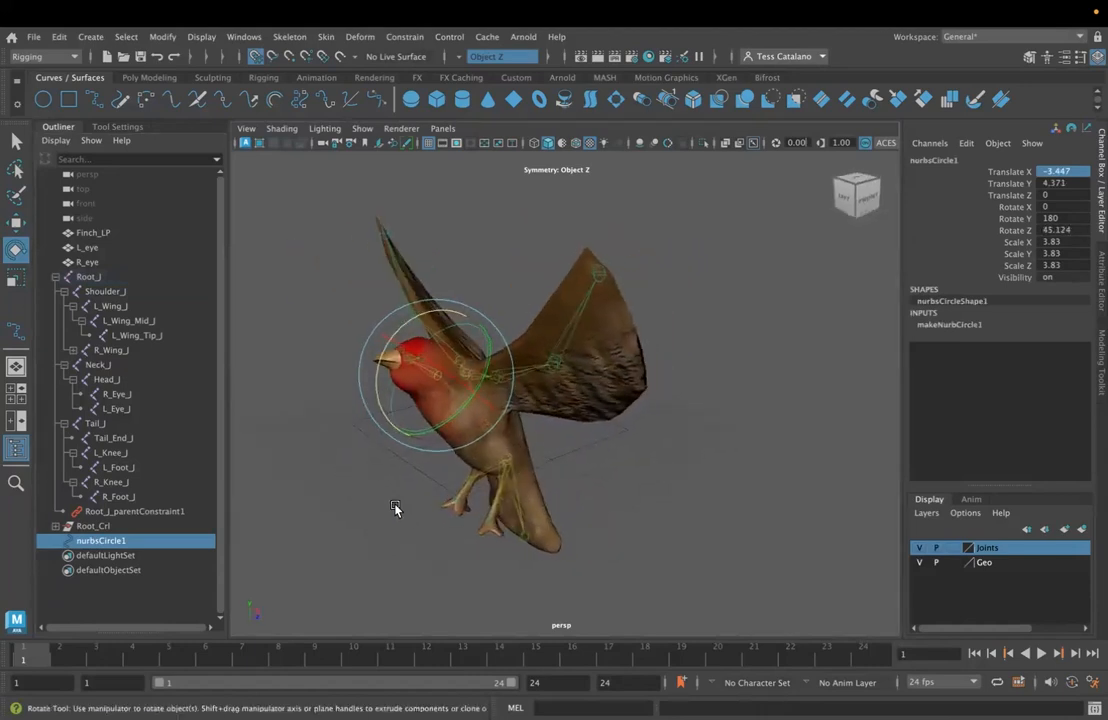
pyautogui.moveTo(388, 415); pyautogui.dragTo(324, 446)
pyautogui.scroll(6, 344, 441)
pyautogui.keyDown('alt'); pyautogui.moveTo(351, 402); pyautogui.dragTo(507, 393); pyautogui.keyUp('alt')
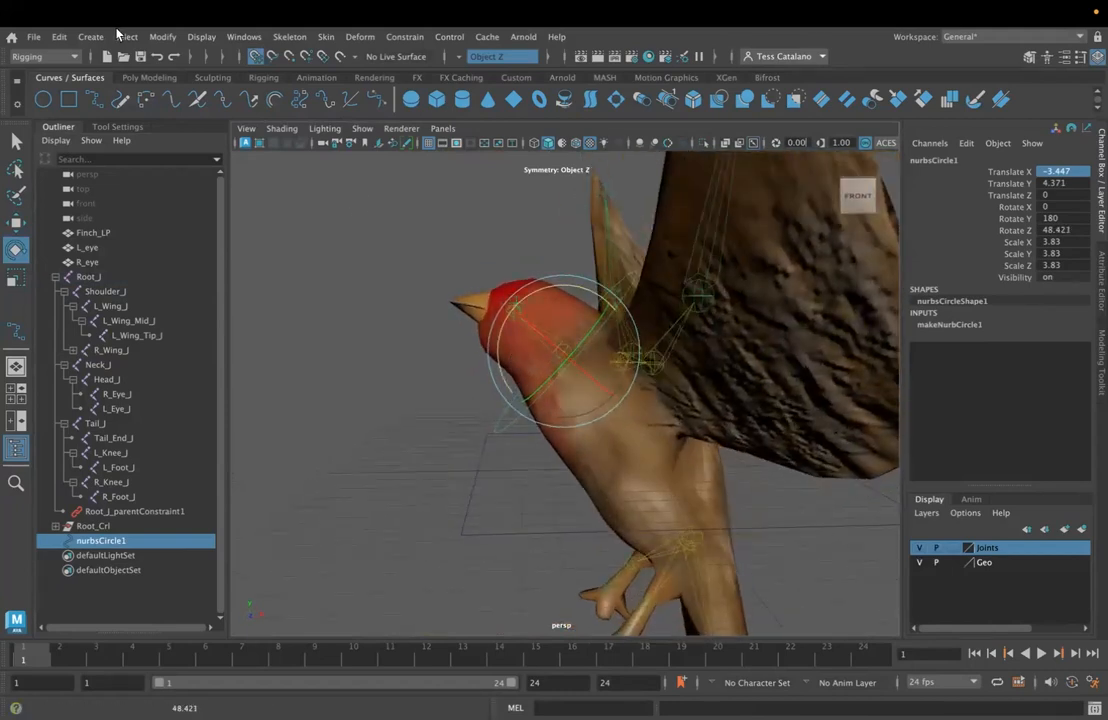
pyautogui.click(158, 36)
pyautogui.moveTo(178, 121)
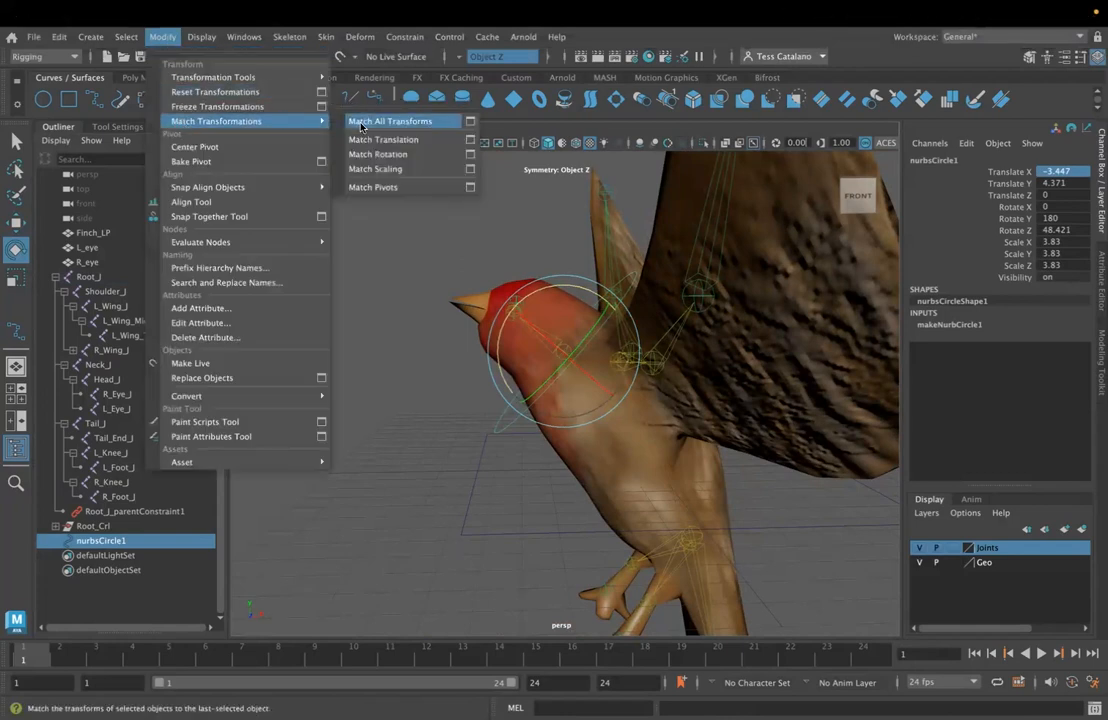
pyautogui.click(465, 153)
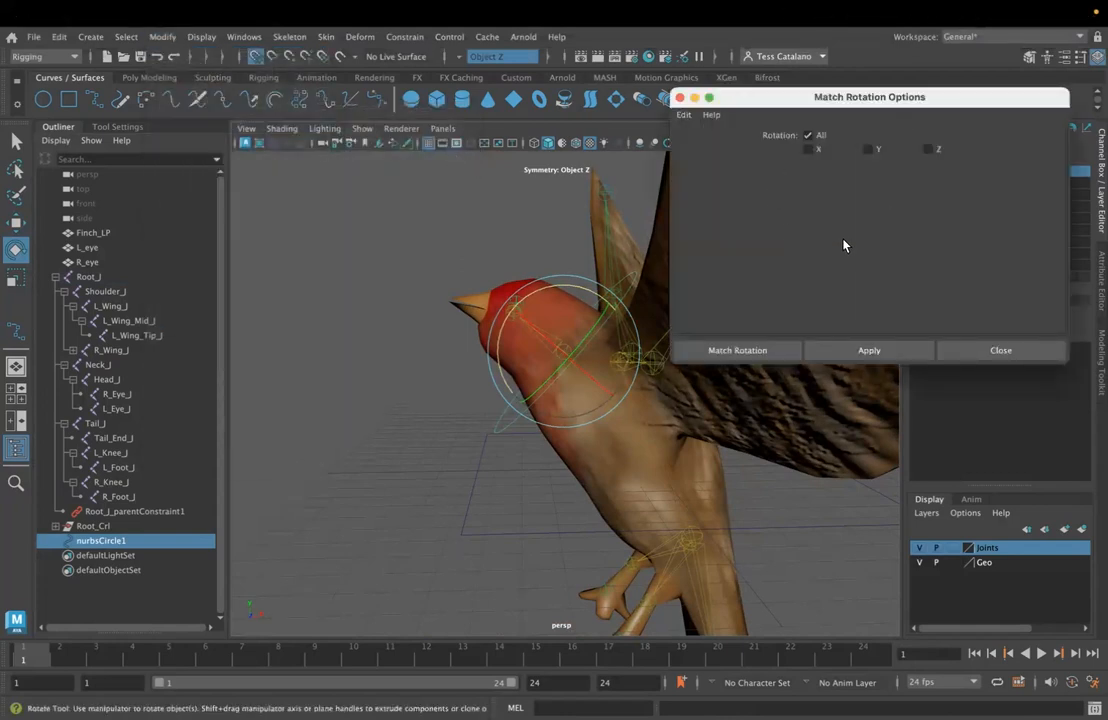
pyautogui.click(680, 97)
# Rename the neck control circle as Neck_Crl
pyautogui.keyDown('alt'); pyautogui.moveTo(447, 379); pyautogui.dragTo(447, 408); pyautogui.keyUp('alt')
pyautogui.click(717, 477)
pyautogui.keyDown('alt'); pyautogui.moveTo(741, 477); pyautogui.dragTo(724, 469); pyautogui.keyUp('alt')
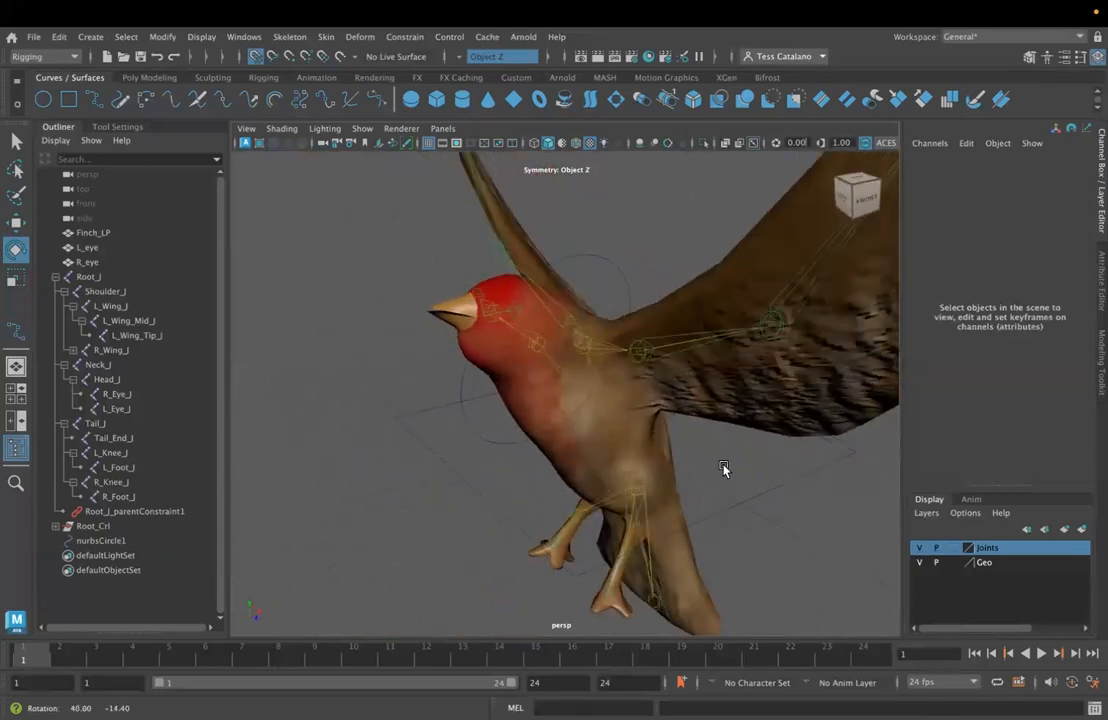
pyautogui.scroll(-10, 378, 519)
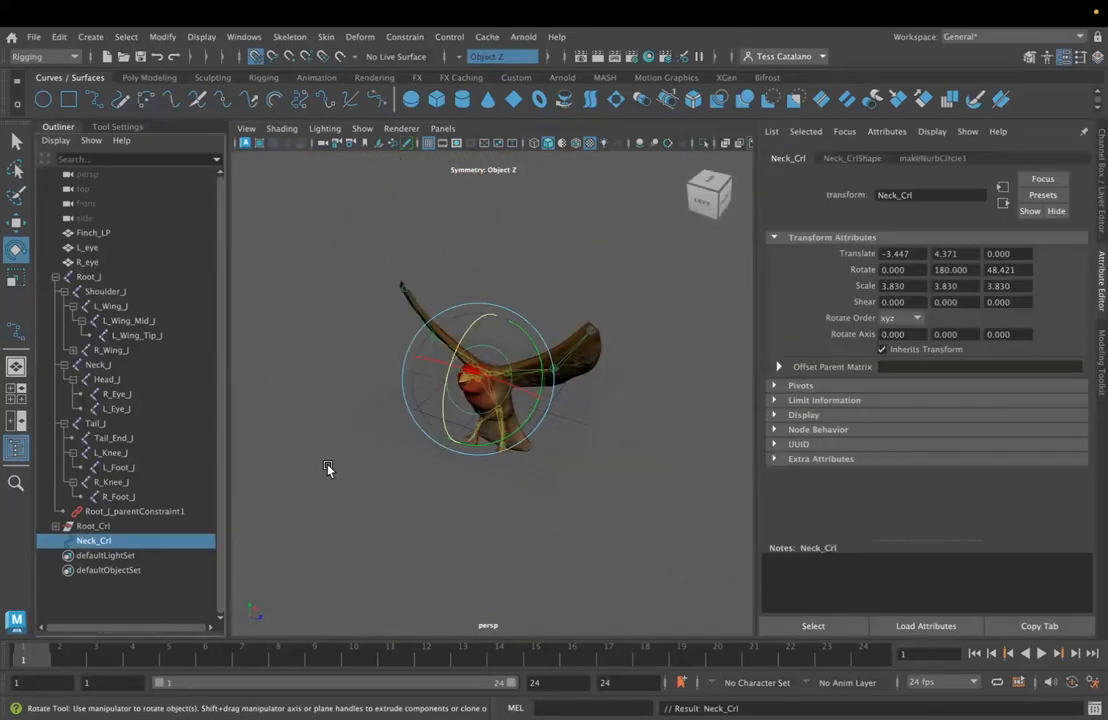
# Match the translation of Neck_Crl to the Neck_J joint again
pyautogui.moveTo(329, 469)
pyautogui.keyDown('alt'); pyautogui.mouseDown()
pyautogui.moveTo(344, 467)
pyautogui.moveTo(314, 462)
pyautogui.mouseUp(); pyautogui.keyUp('alt')
pyautogui.scroll(5, 344, 467)
pyautogui.scroll(8, 340, 456)
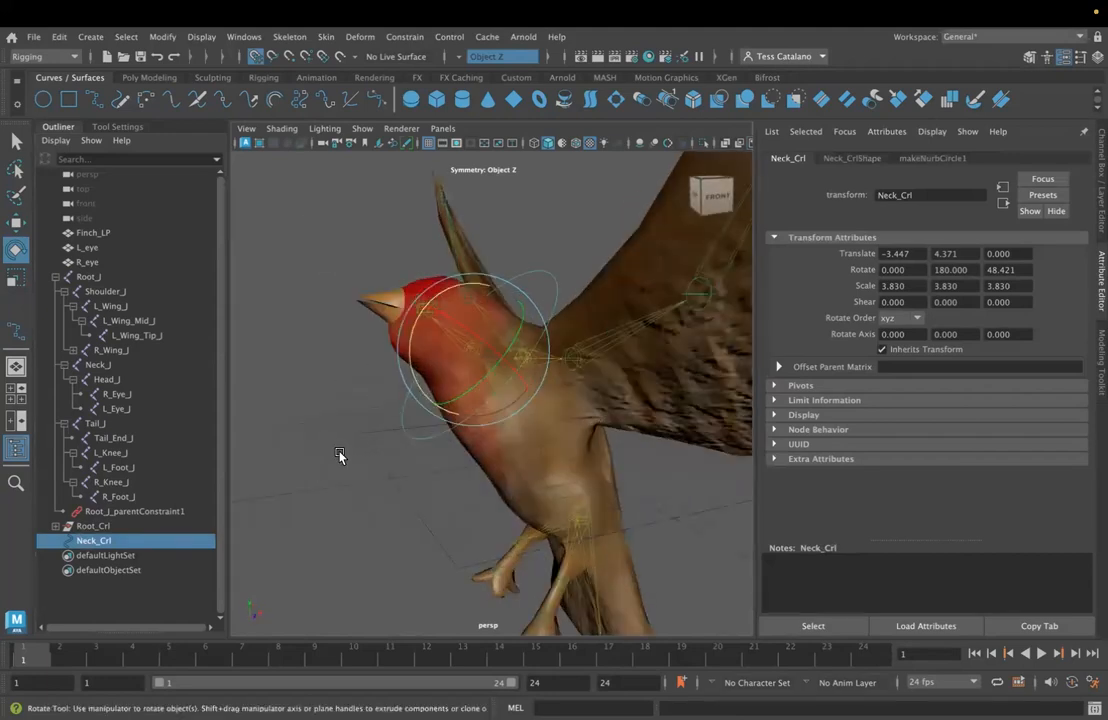
pyautogui.keyDown('alt'); pyautogui.moveTo(340, 456); pyautogui.dragTo(304, 413, button='middle'); pyautogui.keyUp('alt')
pyautogui.moveTo(304, 413)
pyautogui.keyDown('alt'); pyautogui.mouseDown()
pyautogui.moveTo(292, 396)
pyautogui.moveTo(302, 400)
pyautogui.mouseUp(); pyautogui.keyUp('alt')
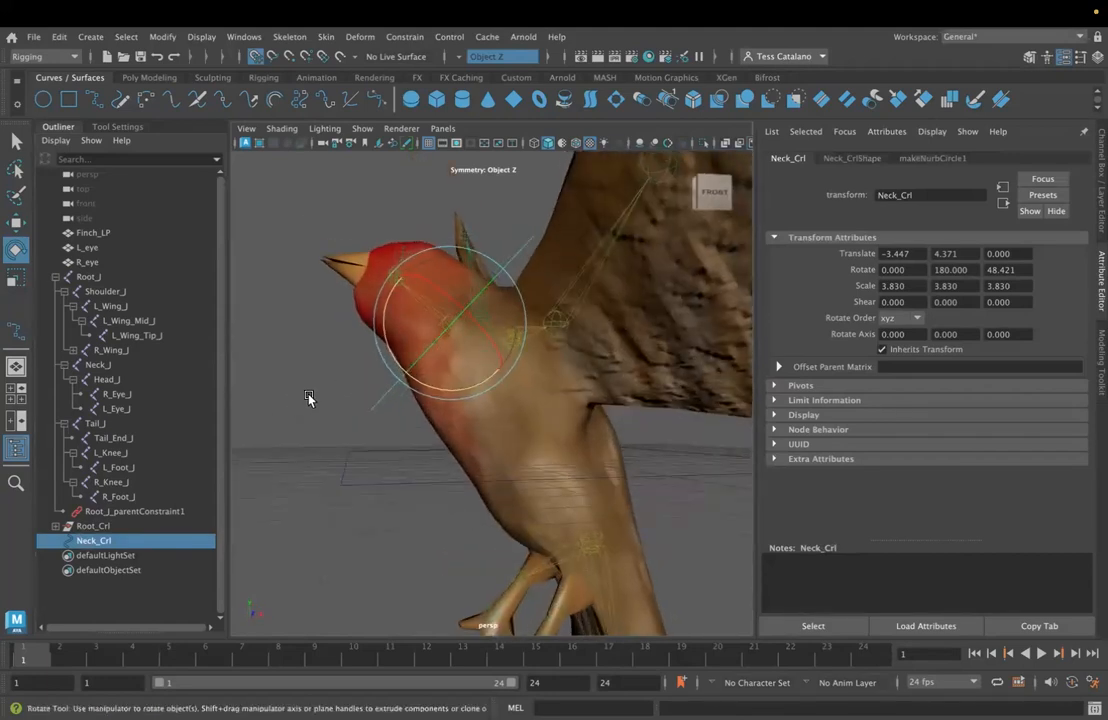
pyautogui.keyDown('ctrl'); pyautogui.click(99, 365); pyautogui.keyUp('ctrl')
pyautogui.click(162, 37)
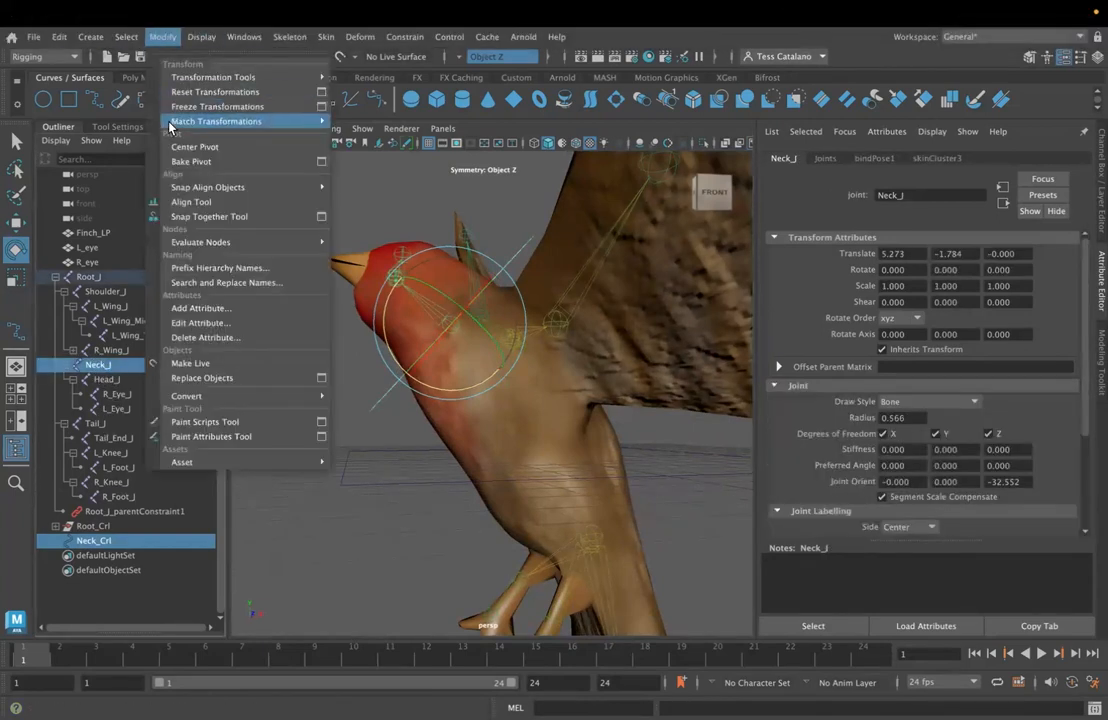
pyautogui.moveTo(300, 121)
pyautogui.click(352, 145)
pyautogui.keyDown('alt'); pyautogui.moveTo(420, 366); pyautogui.dragTo(430, 524); pyautogui.keyUp('alt')
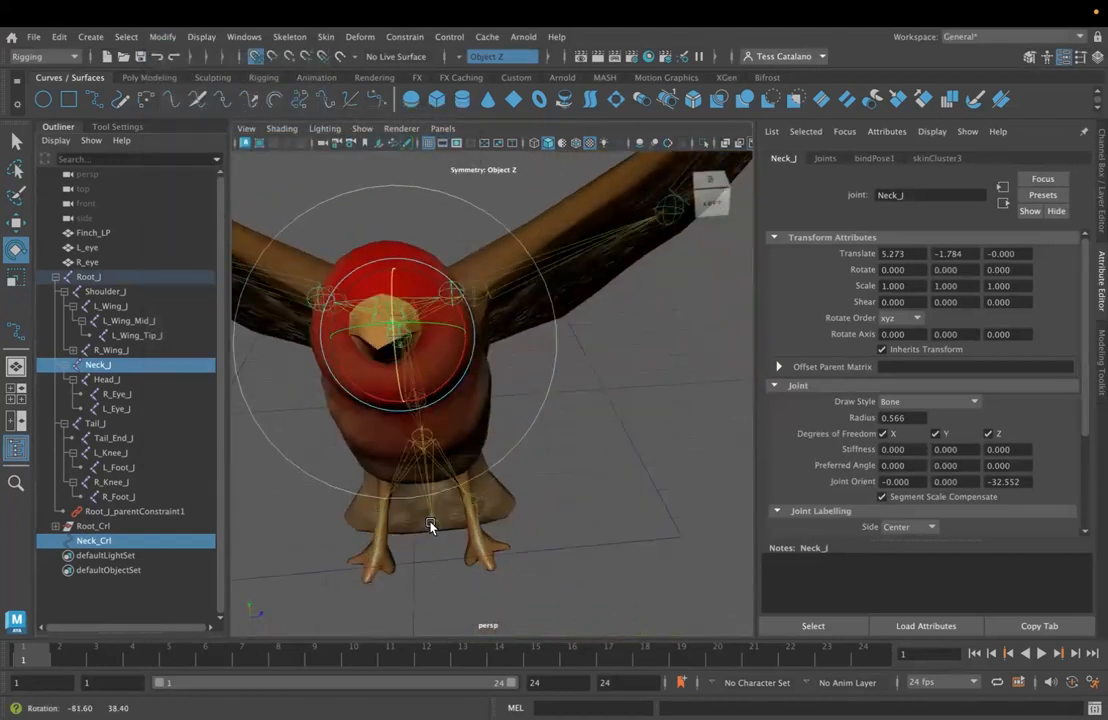
pyautogui.press('r')
pyautogui.moveTo(415, 348); pyautogui.dragTo(312, 293)
pyautogui.hotkey('ctrl', 'z')
# Scale only Neck_Crl down uniformly to about 3.16 so it fits closer around the neck
pyautogui.click(94, 543)
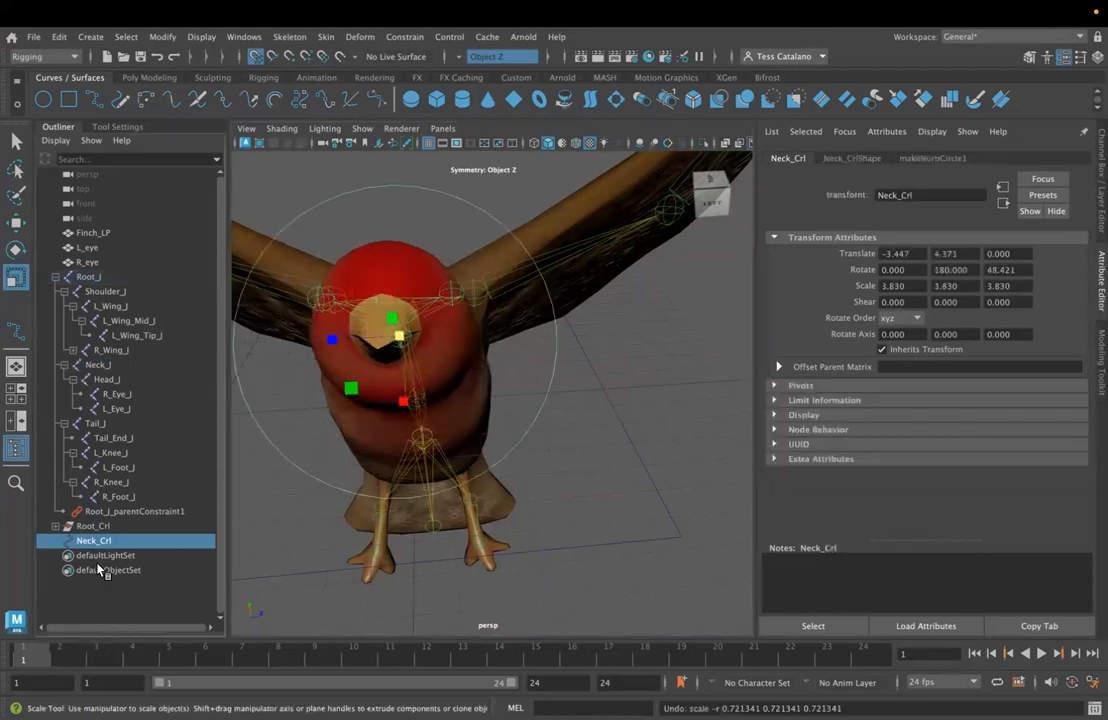
pyautogui.moveTo(397, 335); pyautogui.dragTo(313, 285)
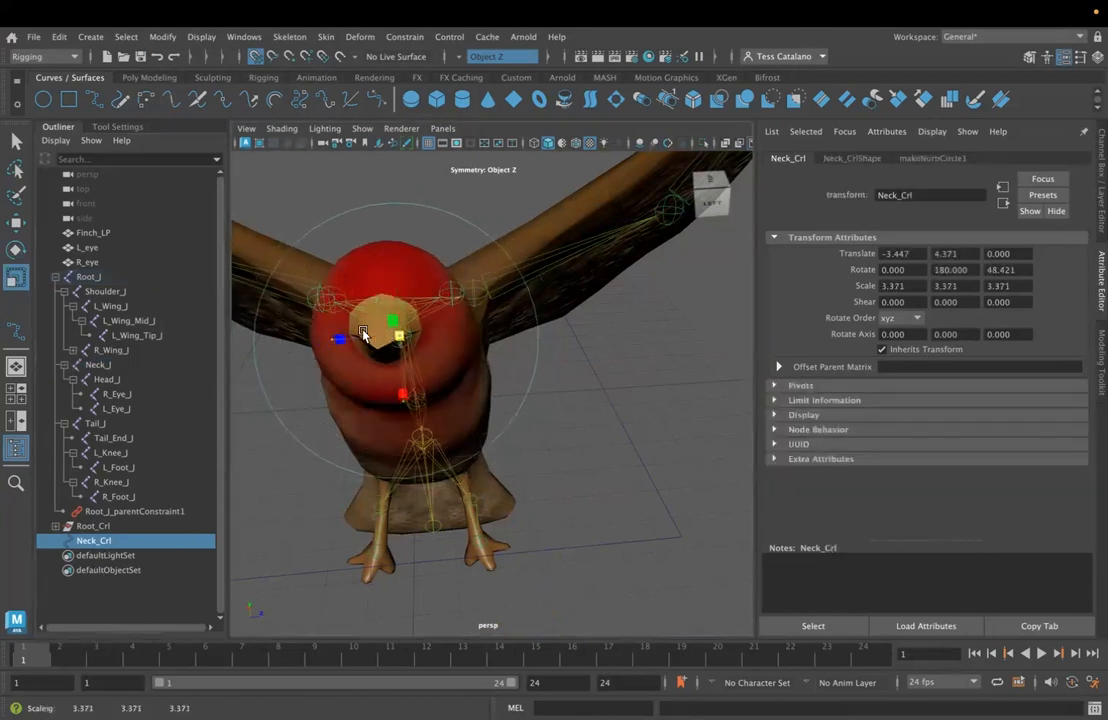
pyautogui.keyDown('alt'); pyautogui.moveTo(341, 460); pyautogui.dragTo(415, 471); pyautogui.keyUp('alt')
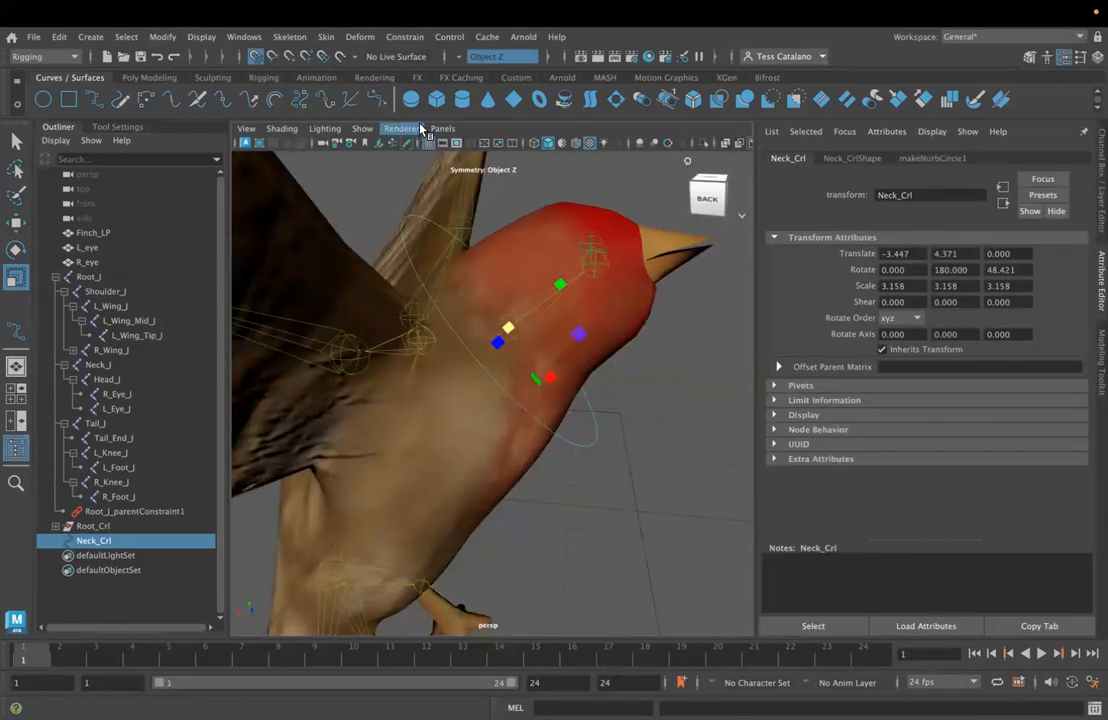
# Freeze the translation and scale of Neck_Crl, leaving its rotation unfrozen
pyautogui.click(148, 78)
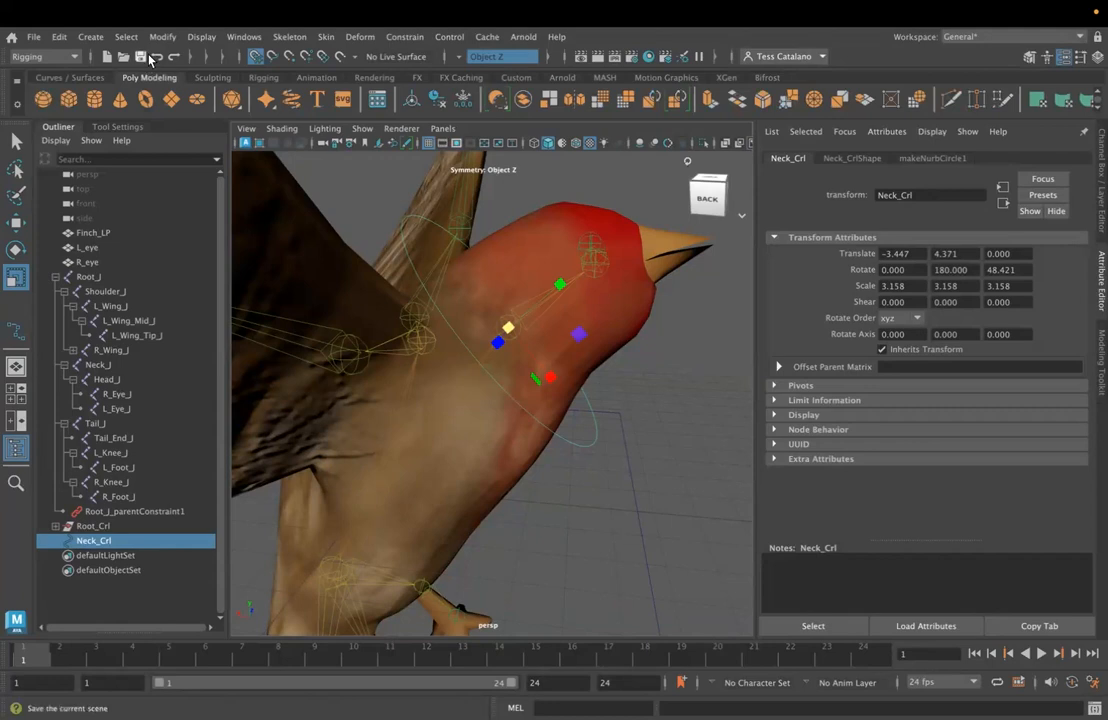
pyautogui.click(162, 36)
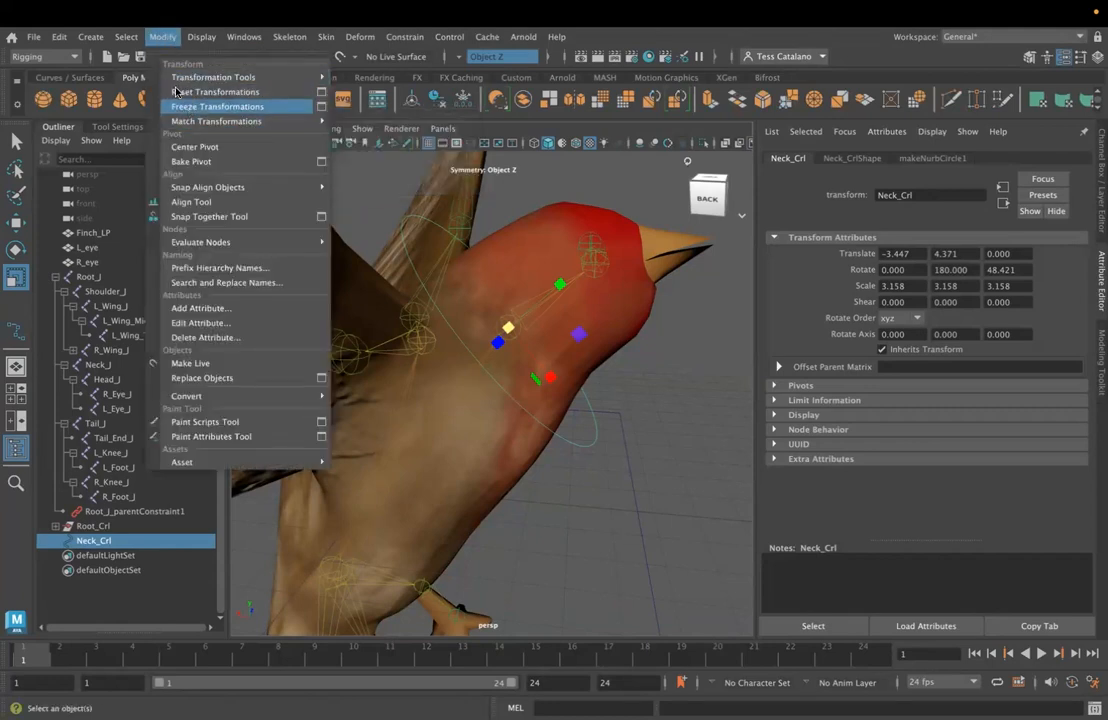
pyautogui.click(190, 106)
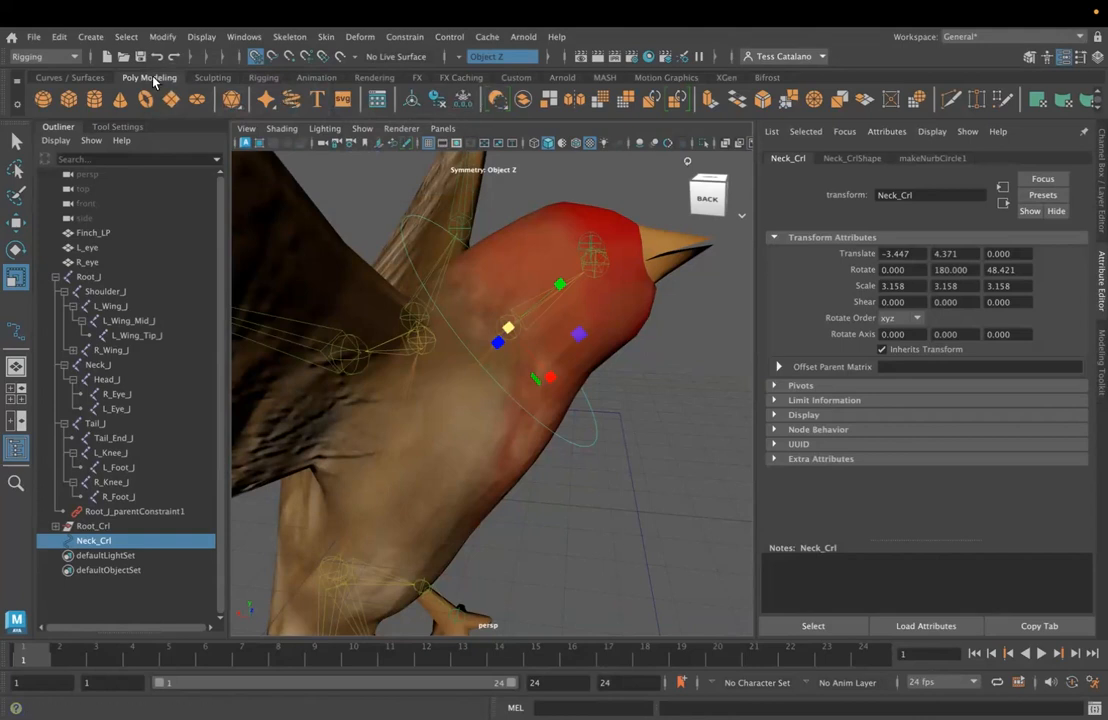
pyautogui.click(464, 101)
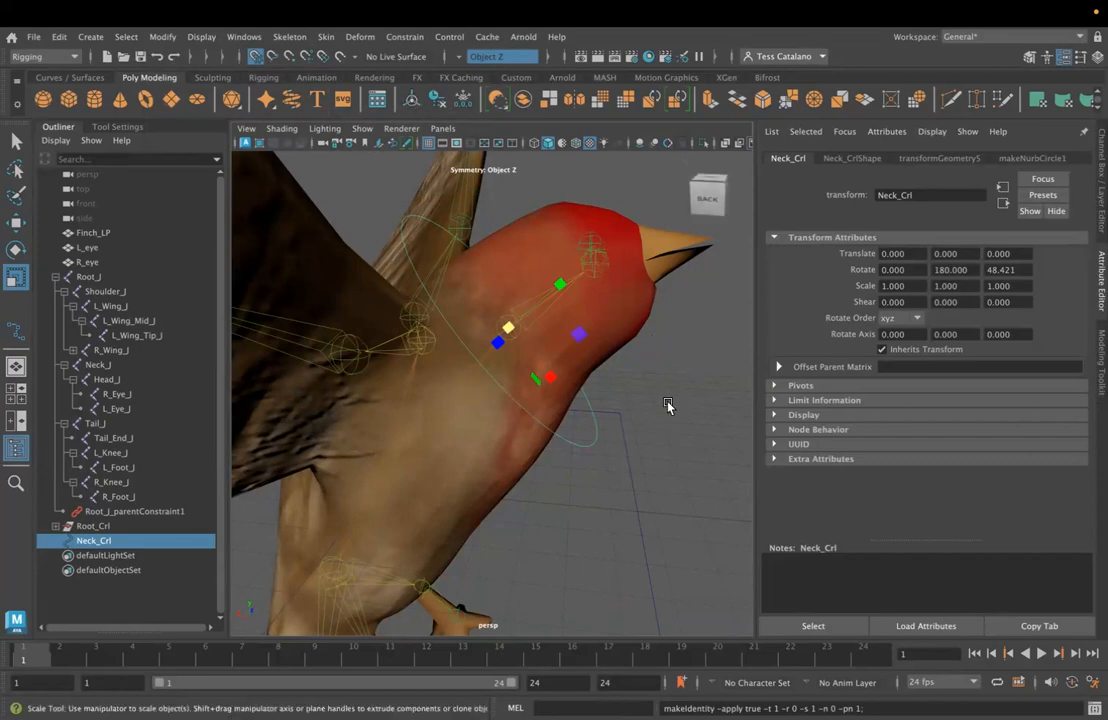
pyautogui.click(690, 386)
pyautogui.keyDown('alt'); pyautogui.moveTo(690, 386); pyautogui.dragTo(526, 393); pyautogui.keyUp('alt')
pyautogui.scroll(-5, 601, 378)
pyautogui.keyDown('alt'); pyautogui.moveTo(416, 425); pyautogui.dragTo(541, 399); pyautogui.keyUp('alt')
pyautogui.scroll(3, 485, 433)
pyautogui.keyDown('alt'); pyautogui.moveTo(541, 399); pyautogui.dragTo(325, 366, button='right'); pyautogui.keyUp('alt')
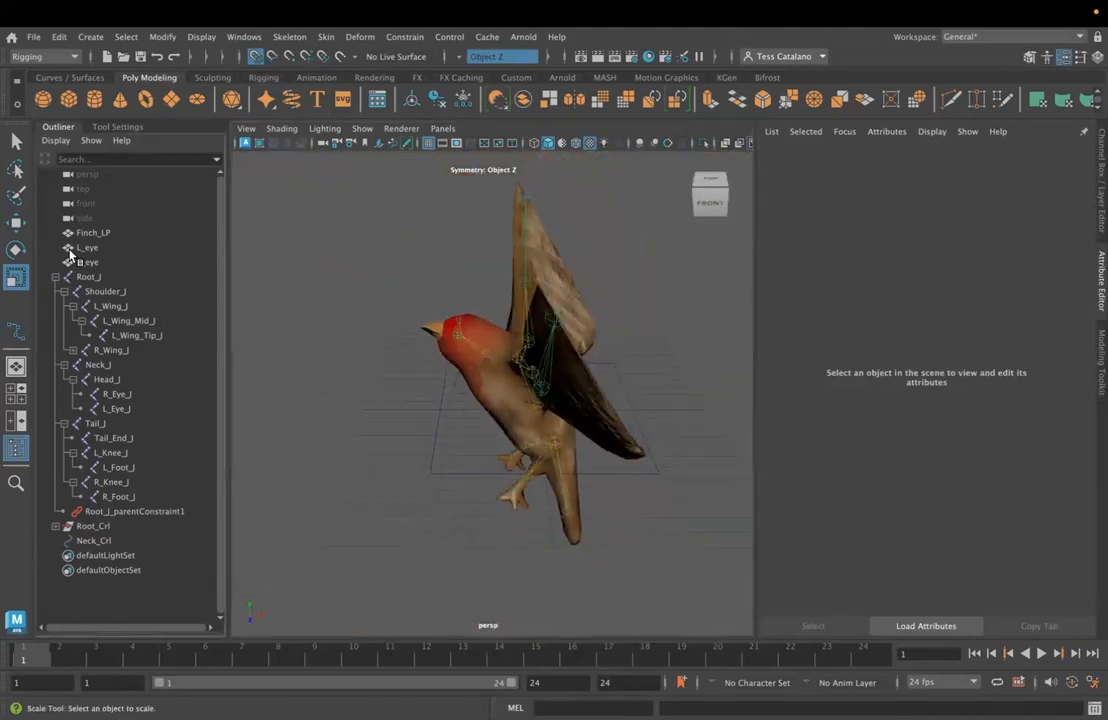
# Inspect the L_eye mesh's channel values and toggle the Geo layer's visibility off and on
pyautogui.click(78, 248)
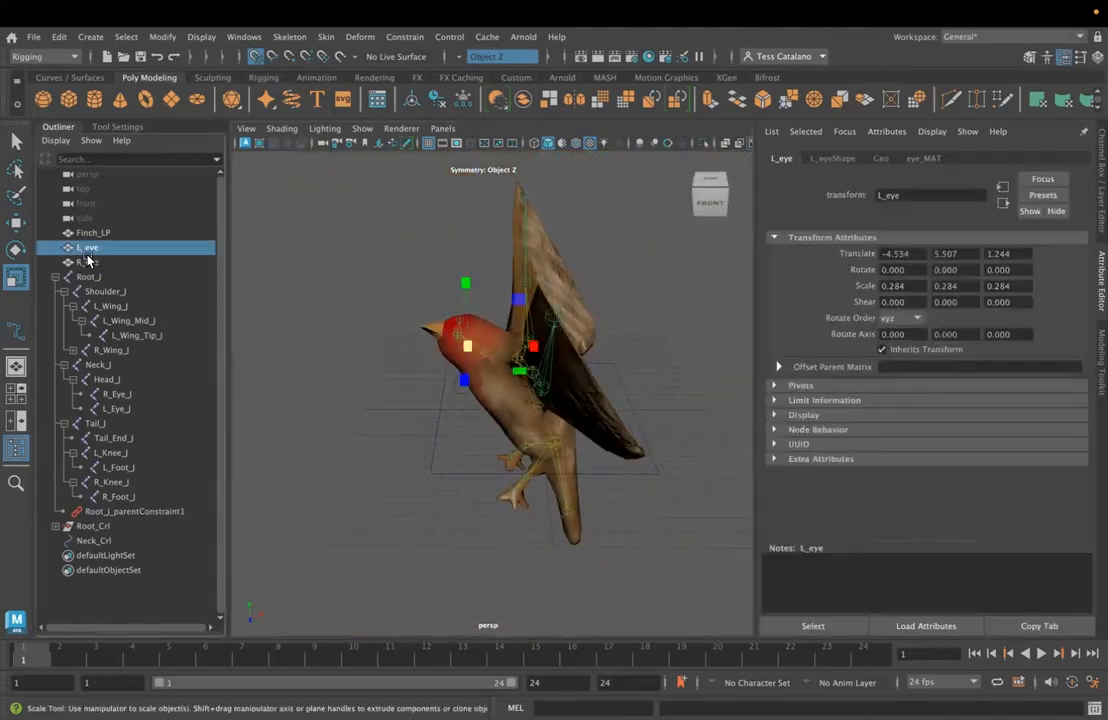
pyautogui.click(1101, 363)
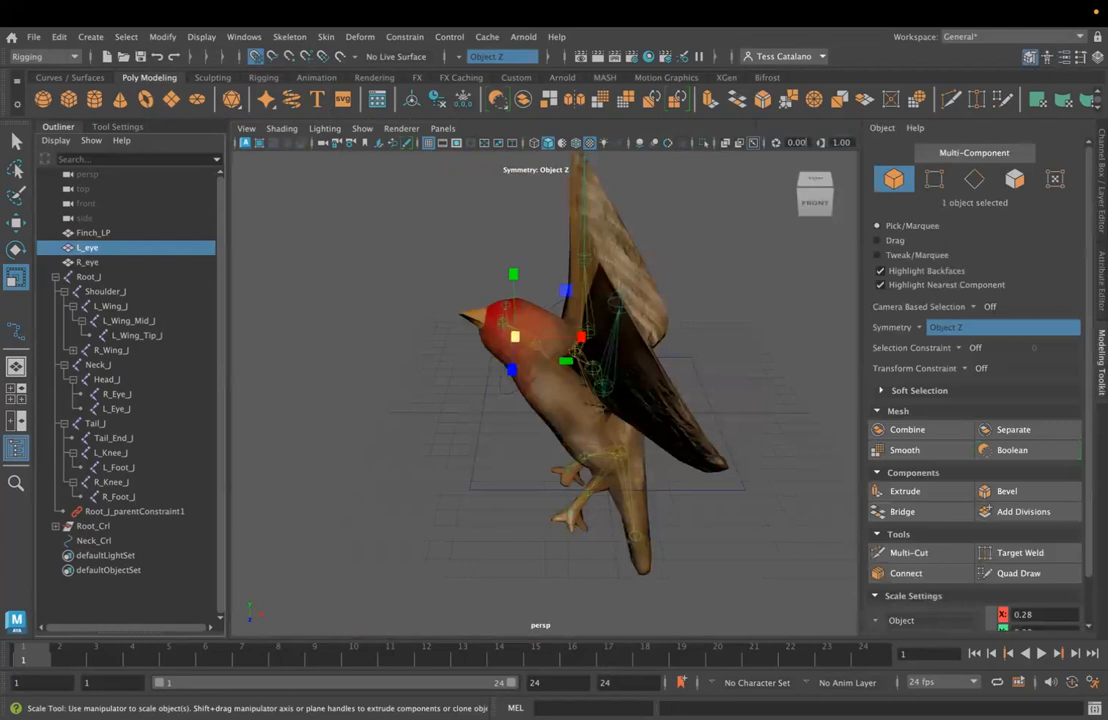
pyautogui.click(1101, 182)
pyautogui.click(918, 563)
pyautogui.click(918, 563)
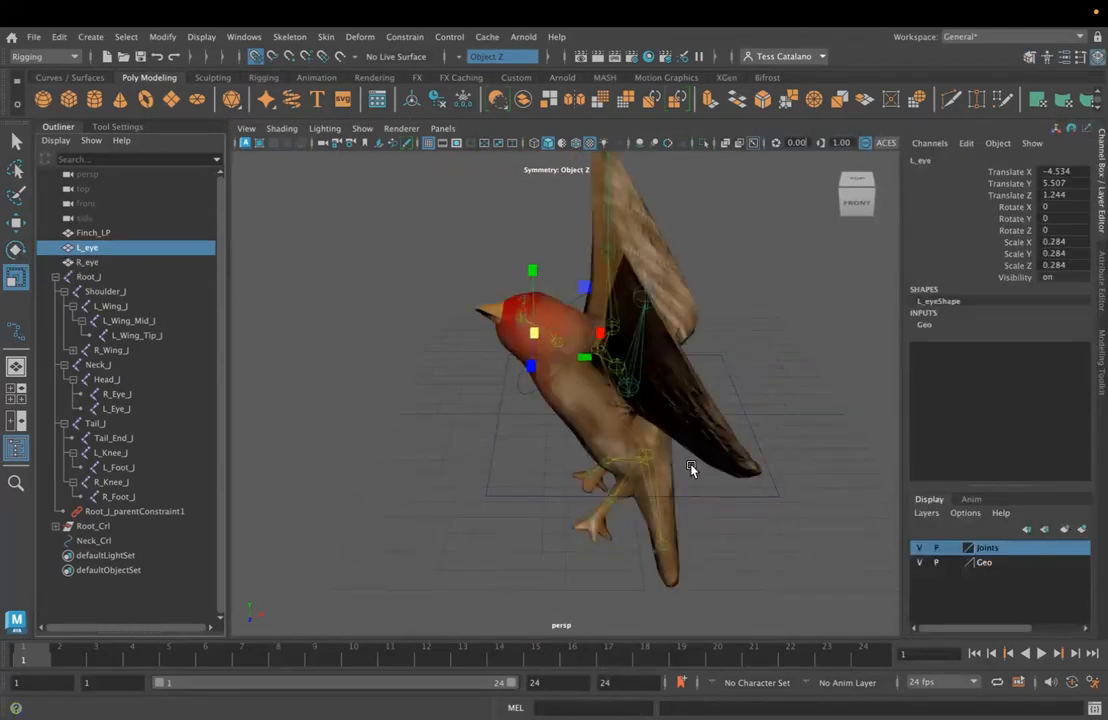
pyautogui.click(315, 472)
# Try moving the L_eye mesh along X out of the head, and undo the move
pyautogui.click(88, 248)
pyautogui.press('w')
pyautogui.moveTo(614, 332); pyautogui.dragTo(415, 330)
pyautogui.keyDown('alt'); pyautogui.moveTo(410, 475); pyautogui.dragTo(512, 447); pyautogui.keyUp('alt')
pyautogui.scroll(2, 512, 447)
pyautogui.click(92, 262)
pyautogui.keyDown('alt'); pyautogui.moveTo(594, 448); pyautogui.dragTo(247, 314); pyautogui.keyUp('alt')
pyautogui.hotkey('ctrl', 'z')
pyautogui.hotkey('ctrl', 'z')
# Match the L_eye mesh's translation to the L_Eye_J joint
pyautogui.click(80, 248)
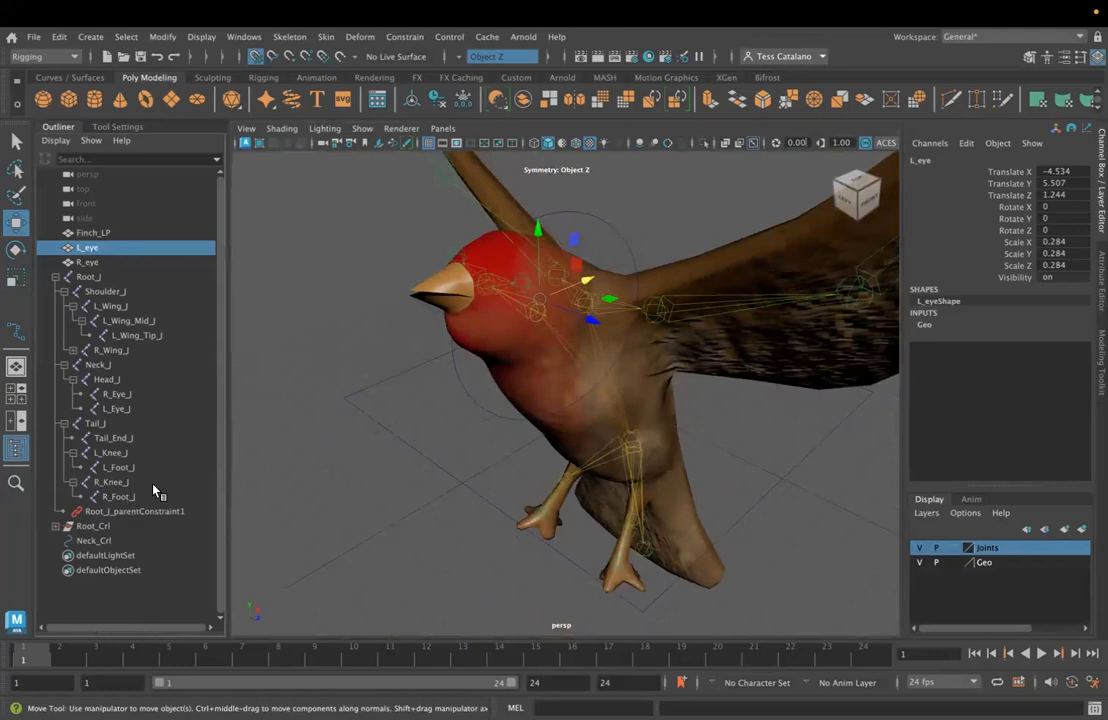
pyautogui.click(115, 408)
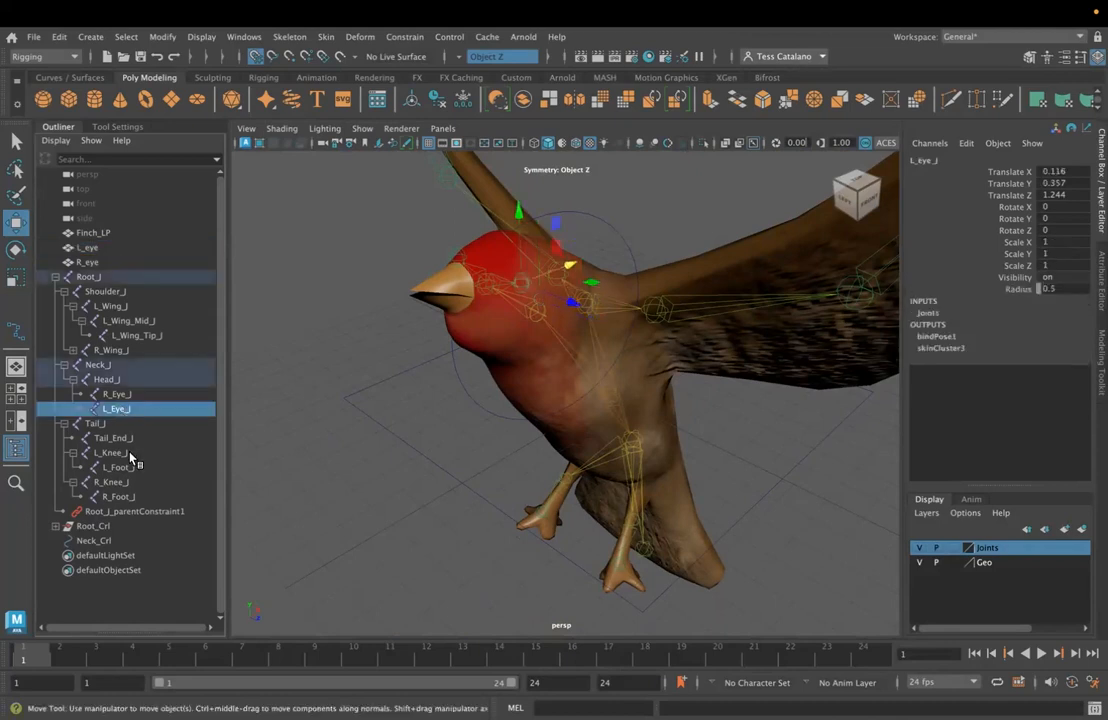
pyautogui.keyDown('ctrl'); pyautogui.click(112, 410); pyautogui.keyUp('ctrl')
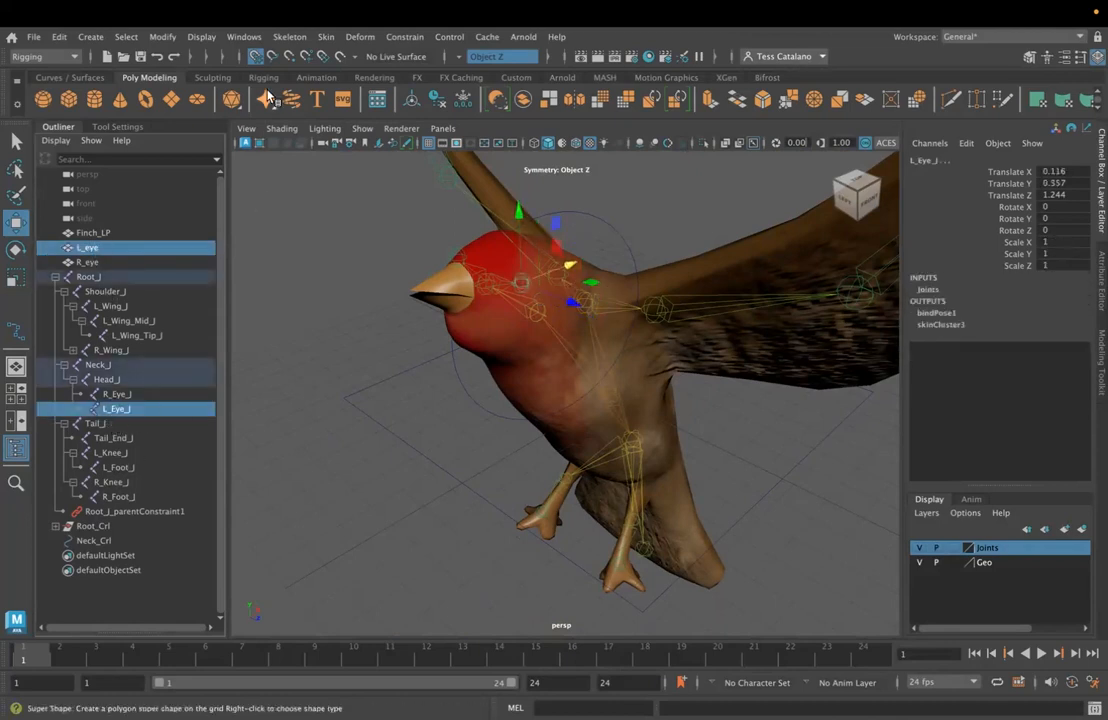
pyautogui.click(155, 37)
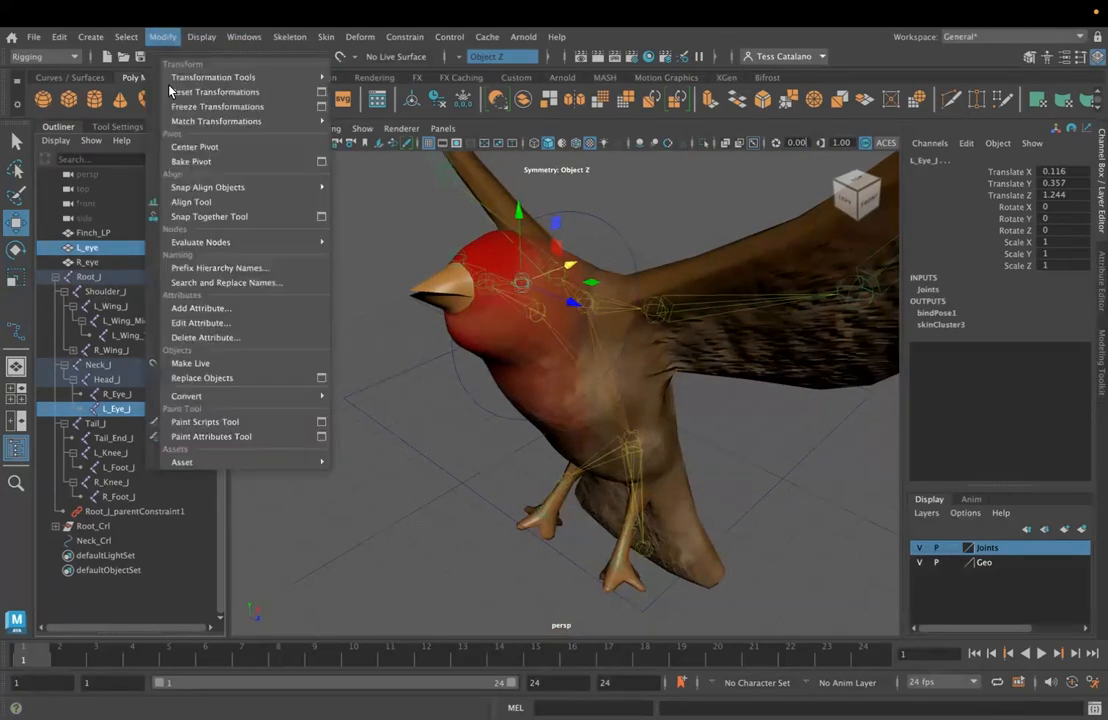
pyautogui.moveTo(180, 122)
pyautogui.click(380, 139)
pyautogui.keyDown('alt'); pyautogui.moveTo(383, 168); pyautogui.dragTo(232, 375); pyautogui.keyUp('alt')
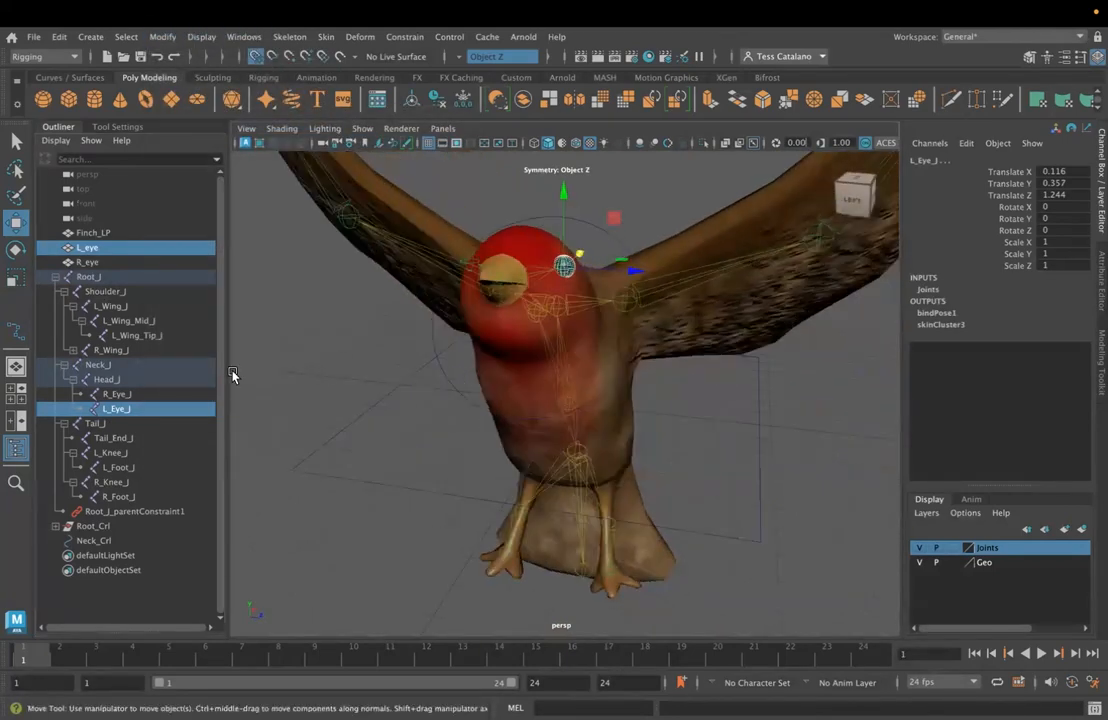
# Try matching the R_eye mesh's translation to the R_Eye_J joint, and undo the match
pyautogui.click(90, 262)
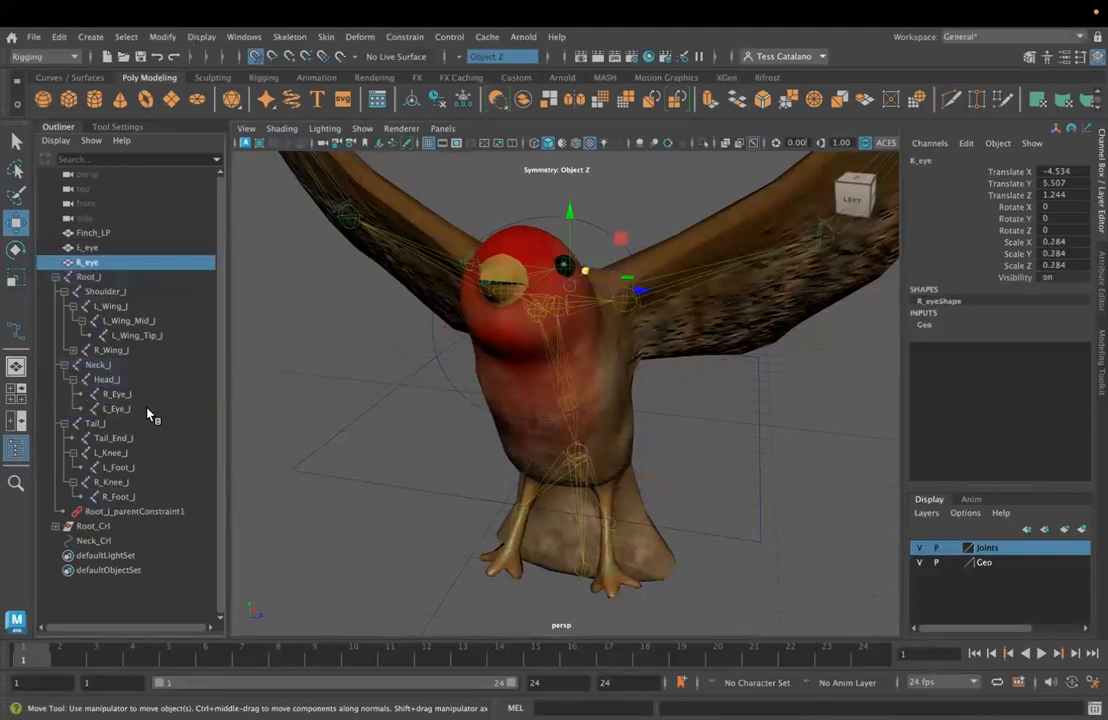
pyautogui.keyDown('ctrl'); pyautogui.click(118, 395); pyautogui.keyUp('ctrl')
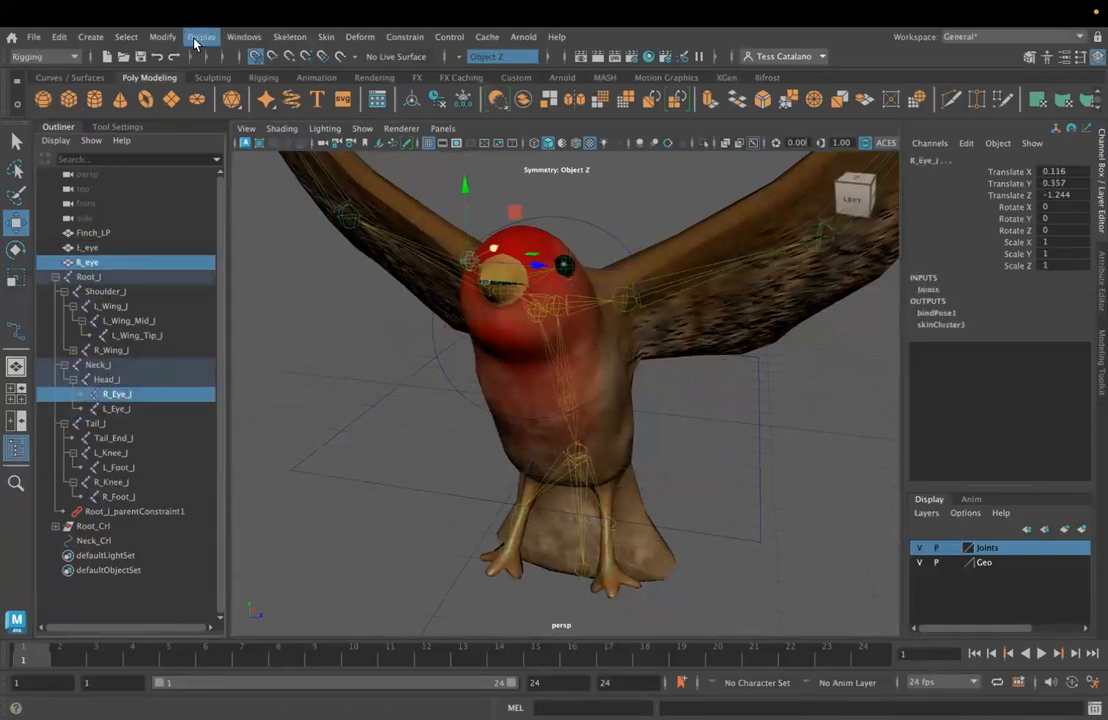
pyautogui.click(162, 37)
pyautogui.moveTo(232, 122)
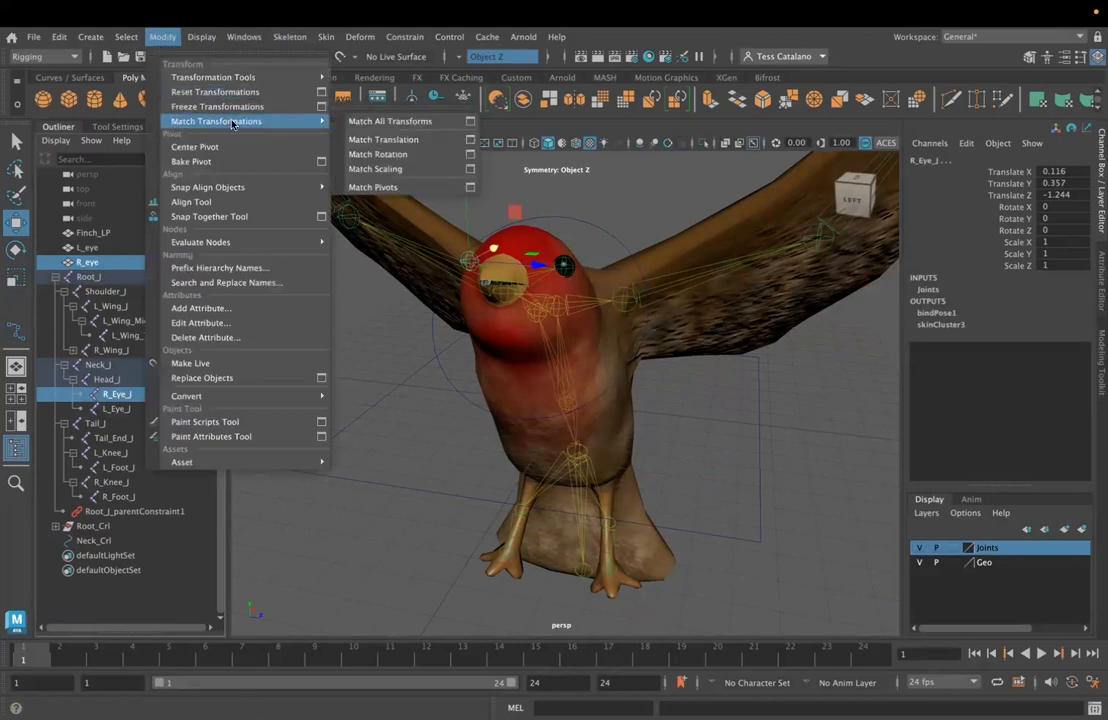
pyautogui.click(380, 139)
pyautogui.keyDown('alt'); pyautogui.moveTo(366, 377); pyautogui.dragTo(322, 455); pyautogui.keyUp('alt')
pyautogui.hotkey('ctrl', 'z')
pyautogui.click(370, 466)
# Match R_eye's translation to the R_Eye_J joint again and check the mesh's placement against the head
pyautogui.click(134, 264)
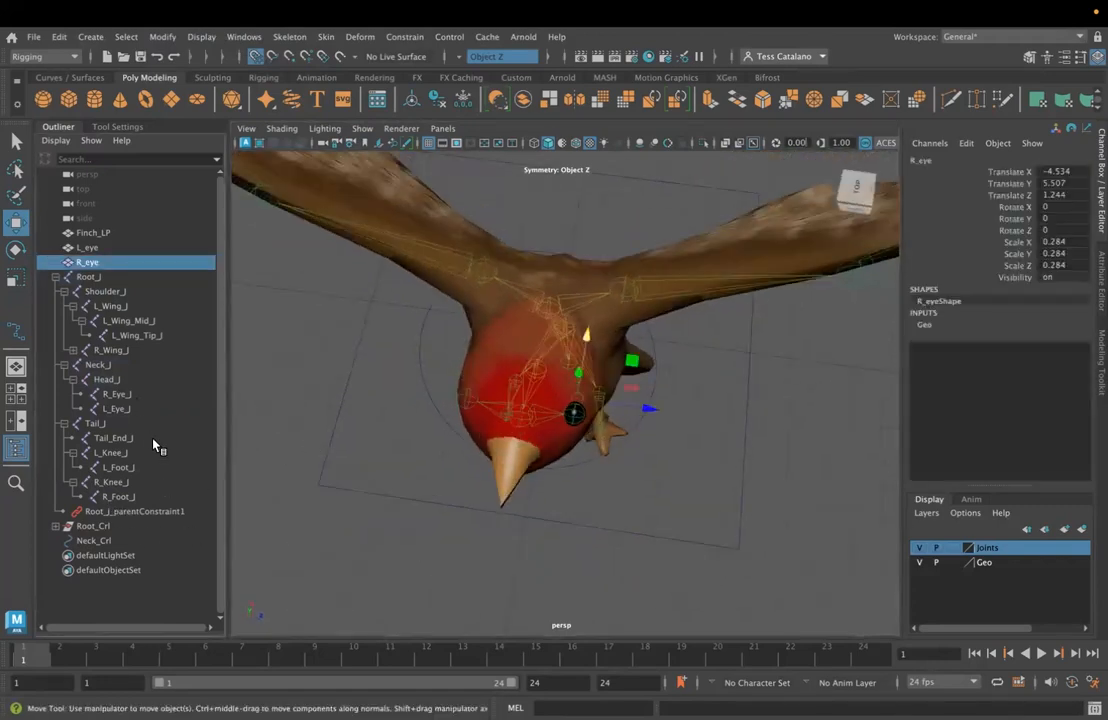
pyautogui.click(108, 248)
pyautogui.click(112, 264)
pyautogui.moveTo(100, 538); pyautogui.dragTo(118, 427, button='middle')
pyautogui.keyDown('ctrl'); pyautogui.click(113, 396); pyautogui.keyUp('ctrl')
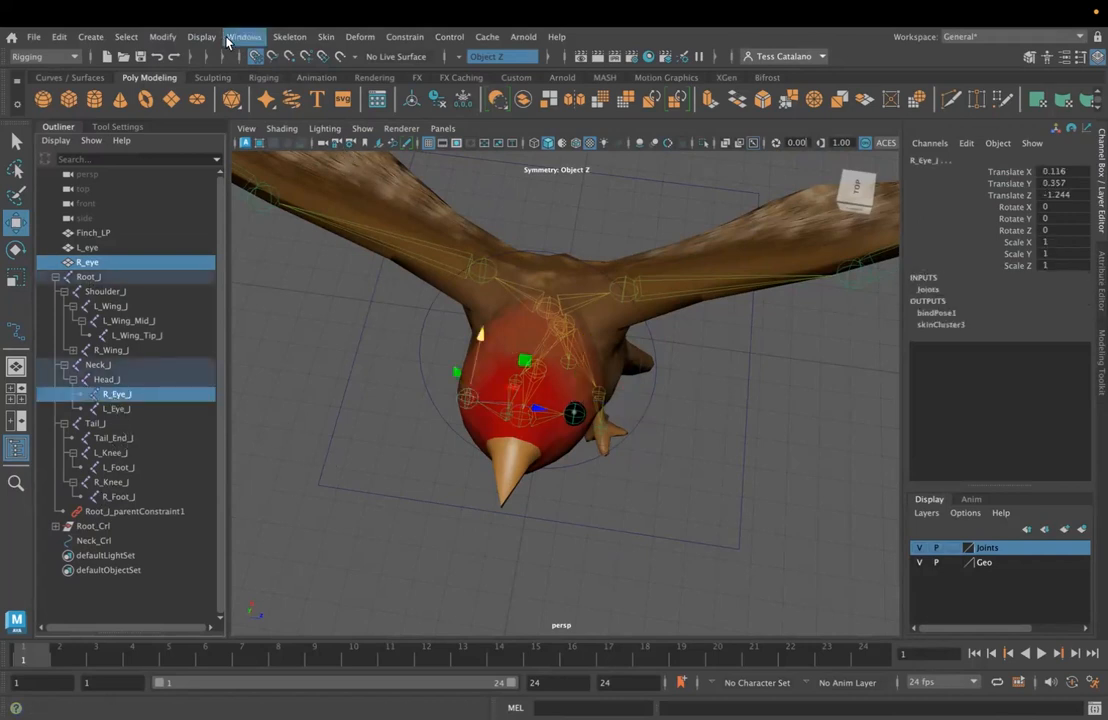
pyautogui.click(162, 36)
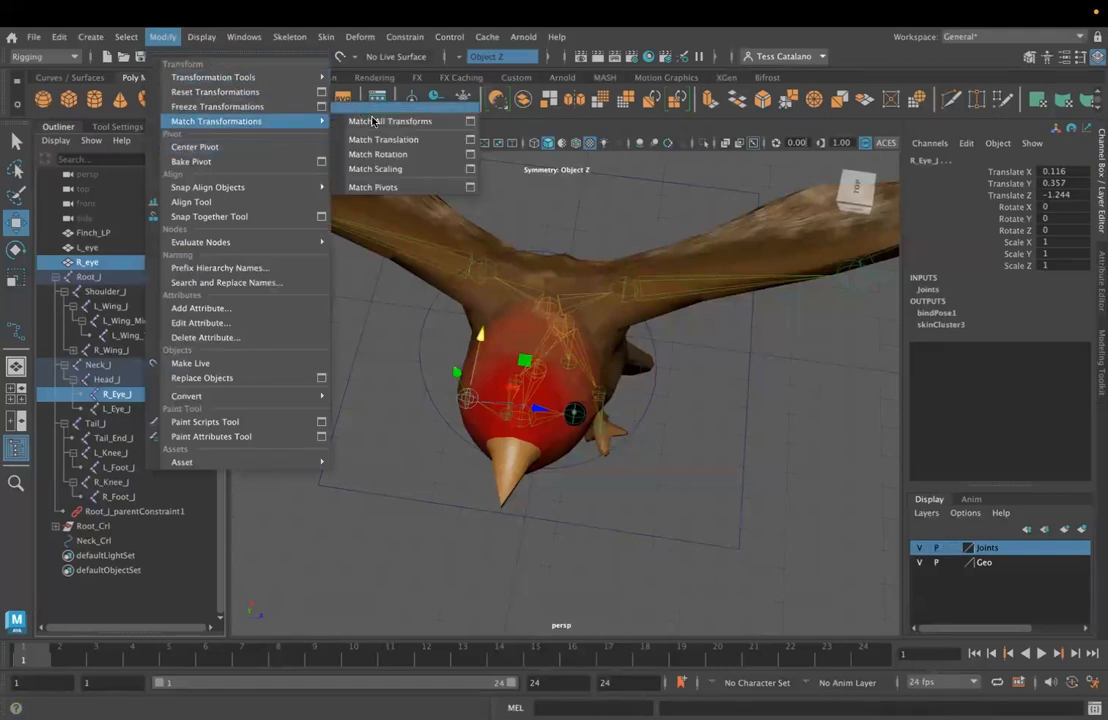
pyautogui.click(335, 137)
pyautogui.keyDown('alt'); pyautogui.moveTo(355, 517); pyautogui.dragTo(438, 440); pyautogui.keyUp('alt')
pyautogui.click(378, 412)
pyautogui.click(371, 302)
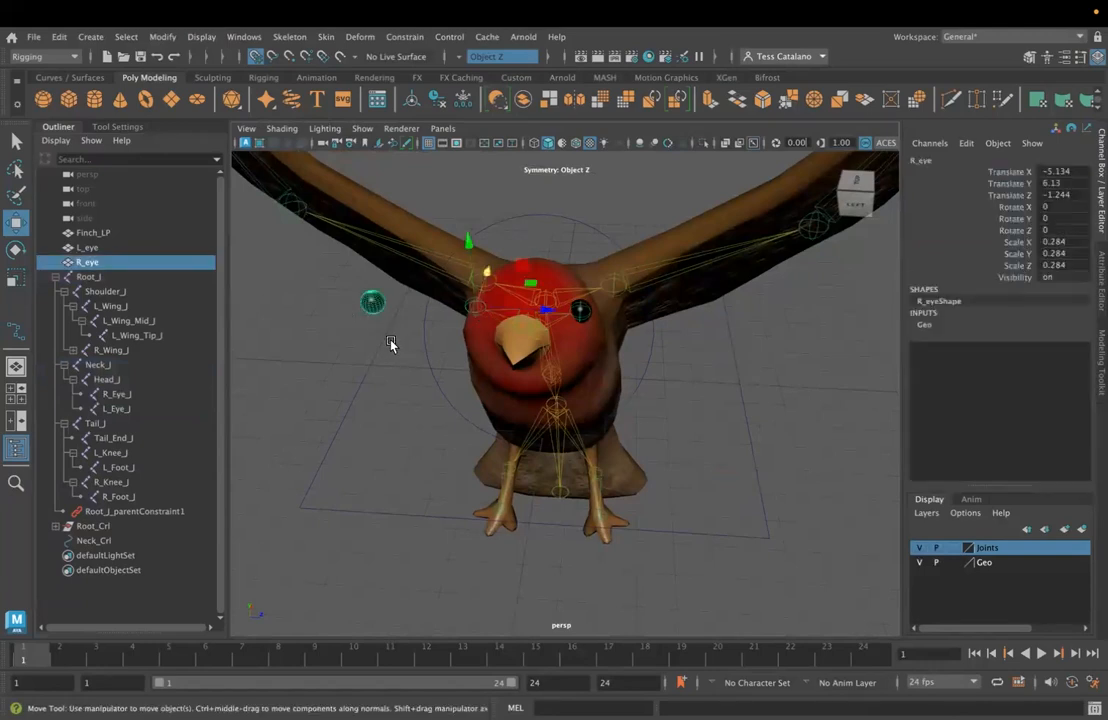
pyautogui.keyDown('alt'); pyautogui.moveTo(329, 384); pyautogui.dragTo(344, 383); pyautogui.keyUp('alt')
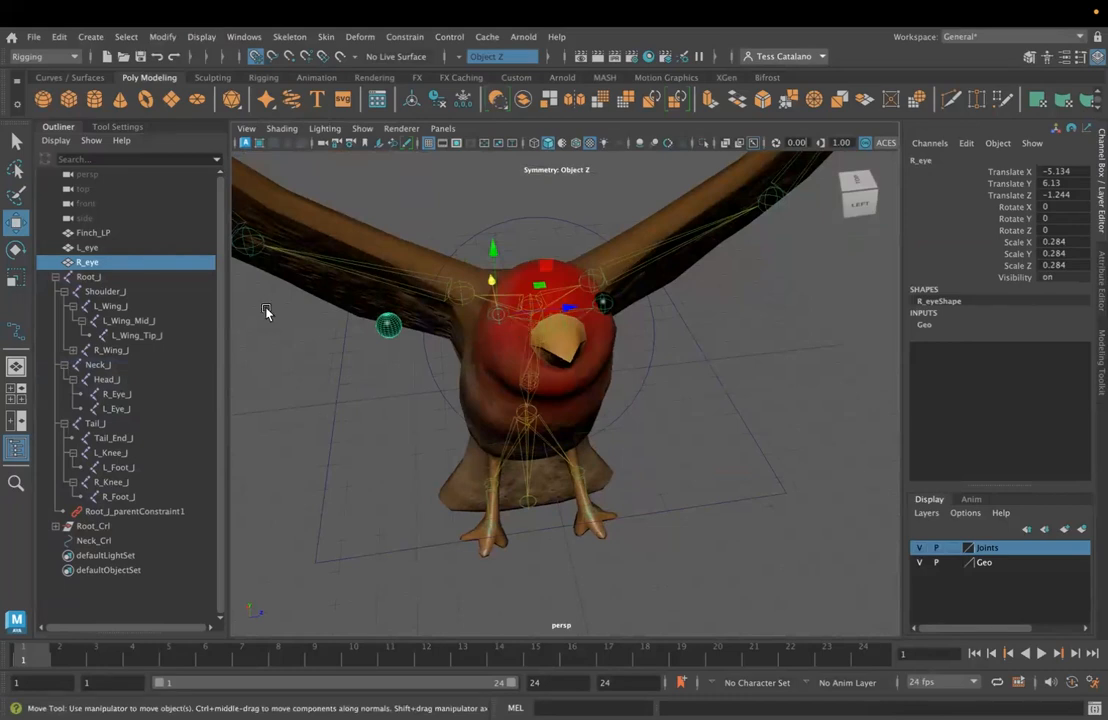
pyautogui.press('super+z')
pyautogui.keyDown('alt'); pyautogui.moveTo(763, 404); pyautogui.dragTo(738, 432); pyautogui.keyUp('alt')
pyautogui.click(373, 357)
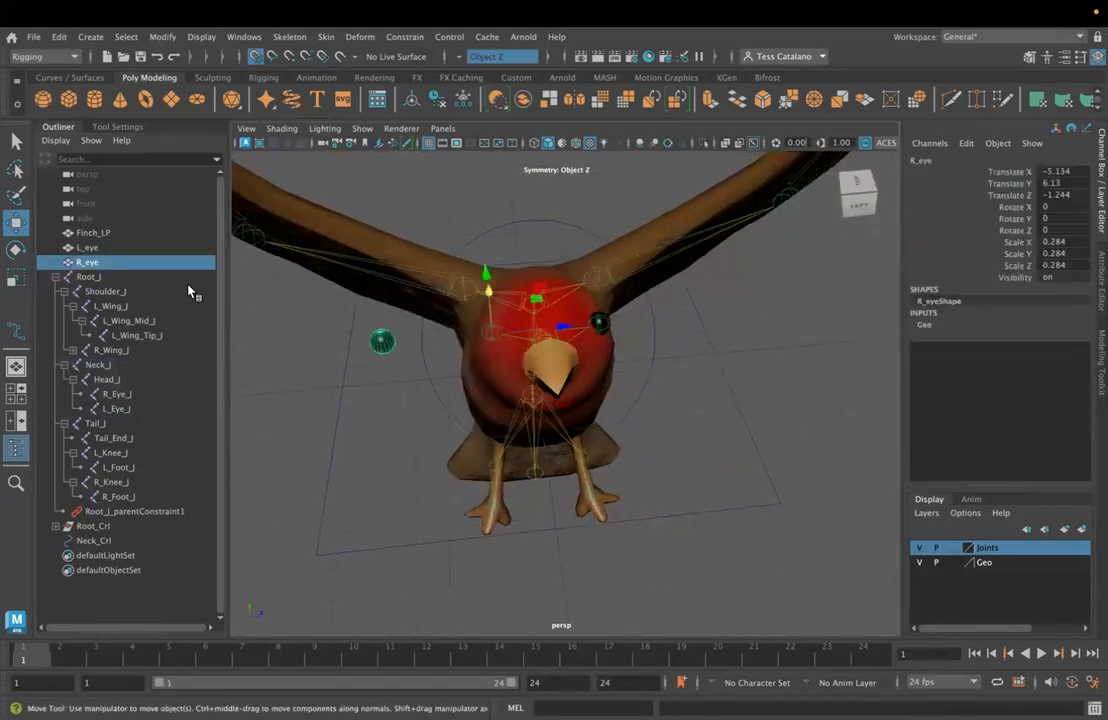
# Center the R_eye mesh's pivot and match its translation to the R_Eye_J joint
pyautogui.click(411, 99)
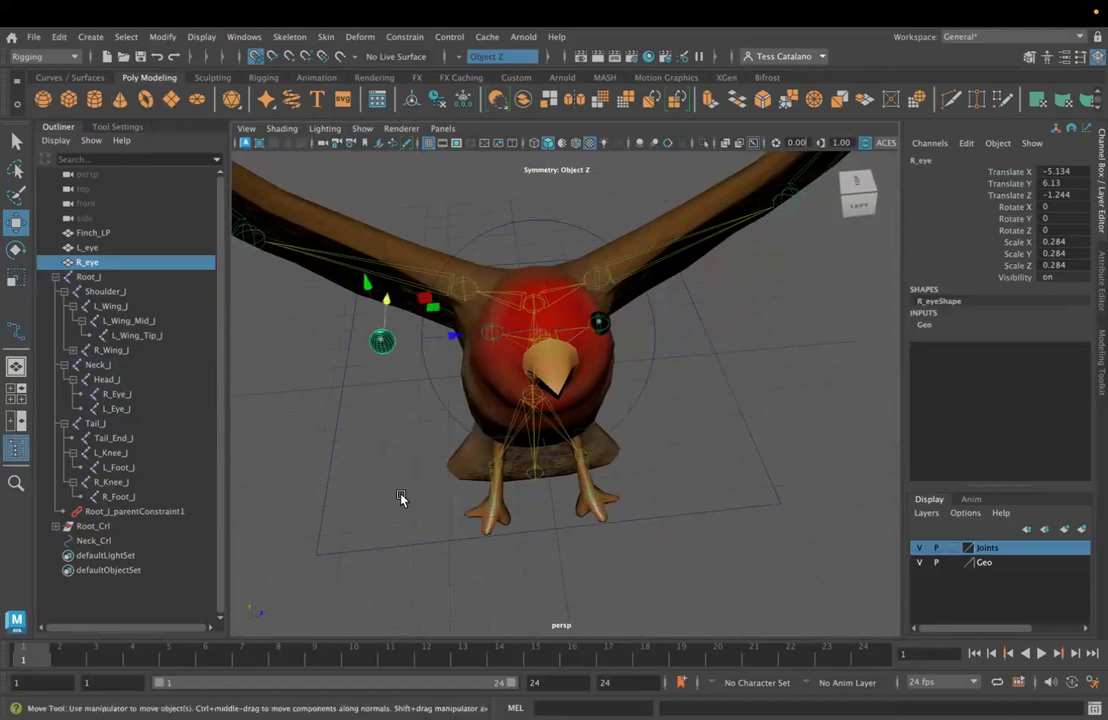
pyautogui.click(114, 249)
pyautogui.click(118, 262)
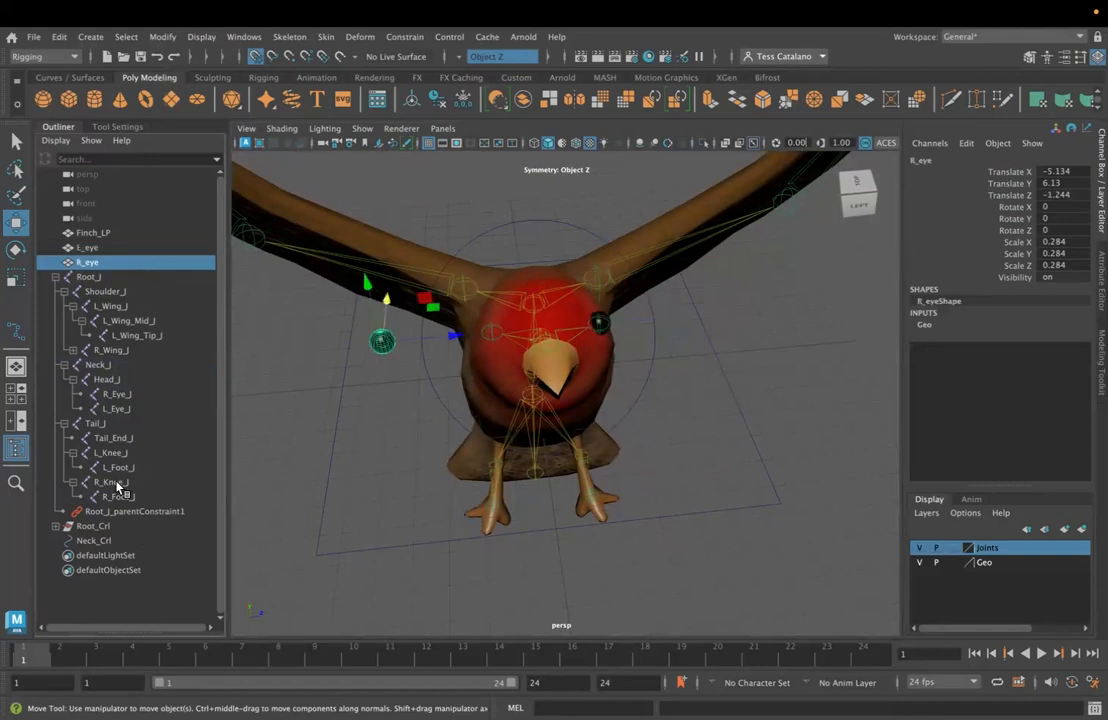
pyautogui.keyDown('ctrl'); pyautogui.click(113, 393); pyautogui.keyUp('ctrl')
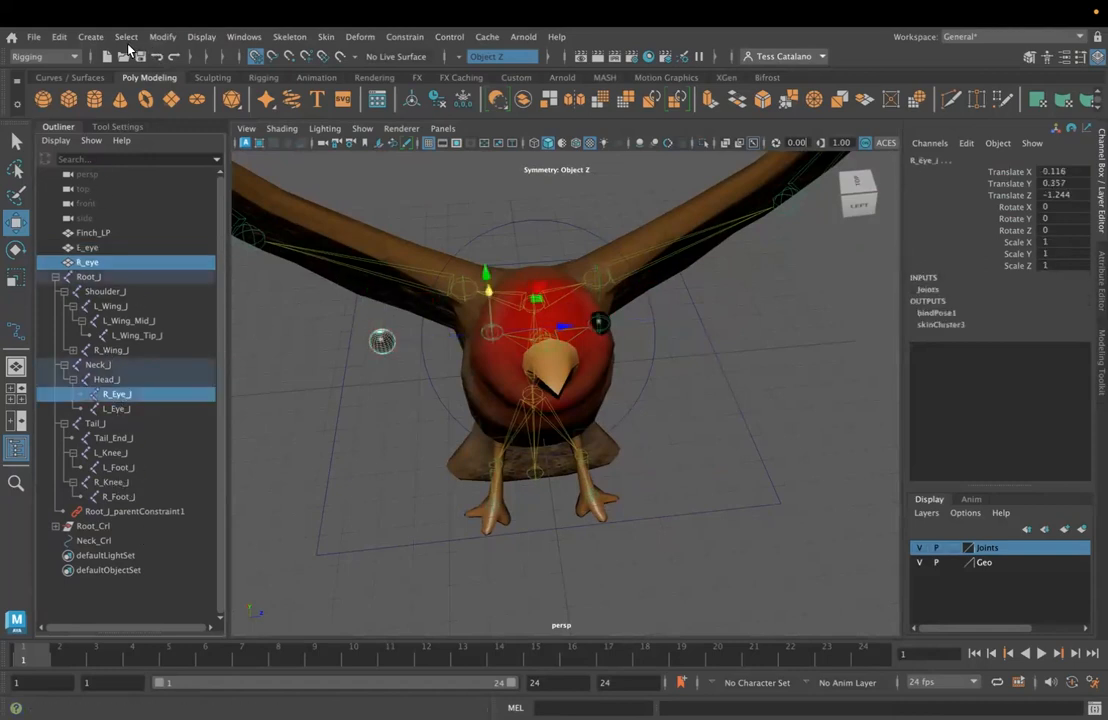
pyautogui.click(155, 37)
pyautogui.moveTo(170, 121)
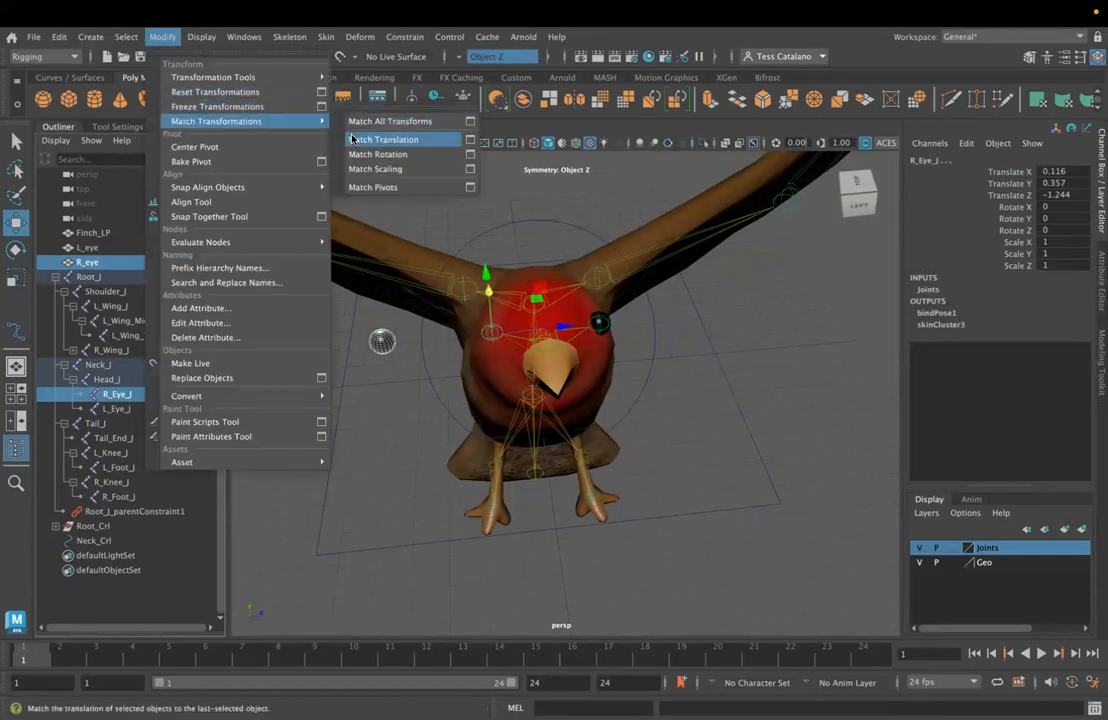
pyautogui.click(310, 119)
pyautogui.keyDown('alt'); pyautogui.moveTo(351, 475); pyautogui.dragTo(418, 502); pyautogui.keyUp('alt')
pyautogui.click(742, 435)
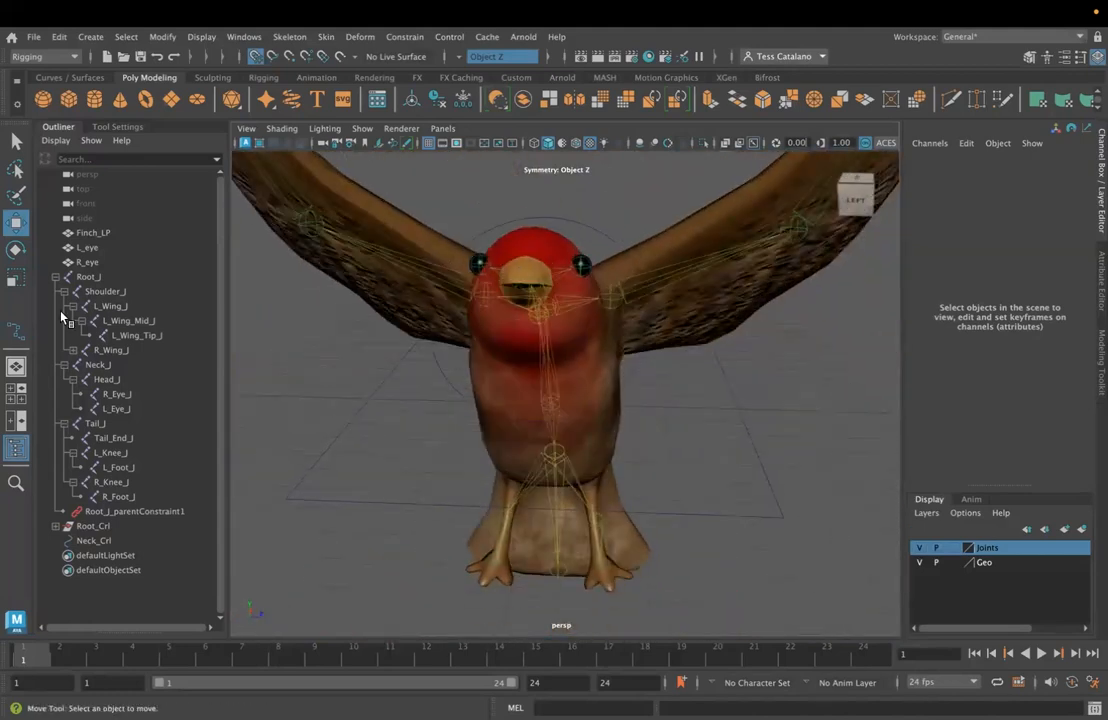
# Try parent-constraining L_Eye_J to the L_eye mesh and parenting the mesh under the joint, and undo both
pyautogui.click(88, 247)
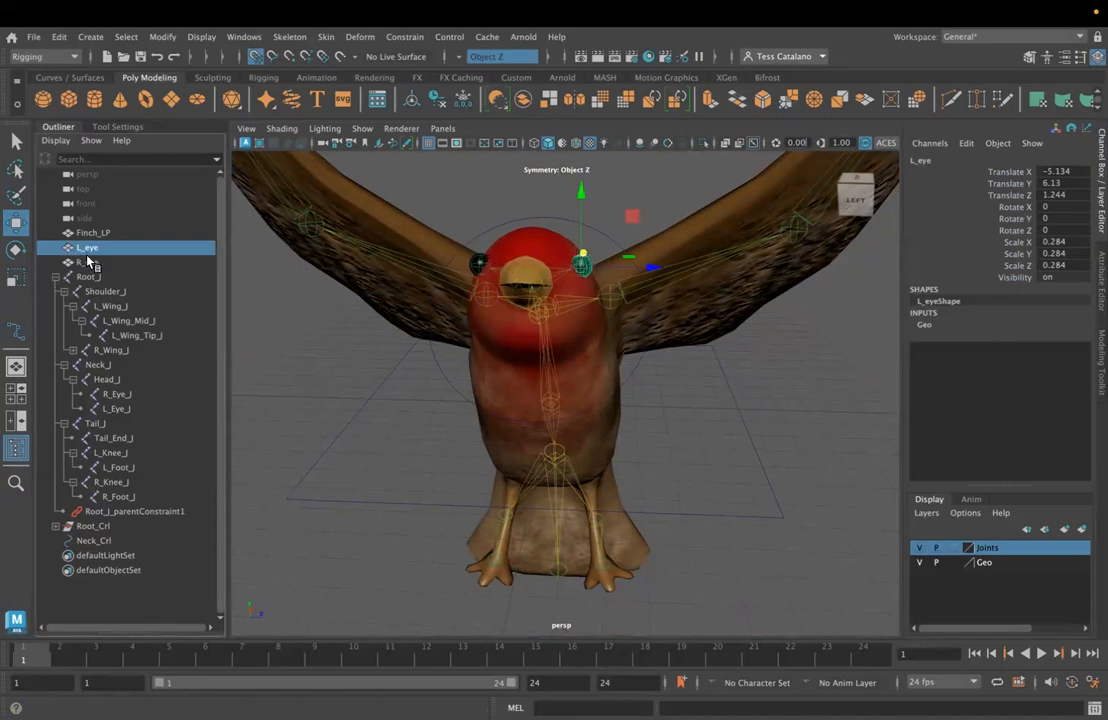
pyautogui.keyDown('ctrl'); pyautogui.click(117, 409); pyautogui.keyUp('ctrl')
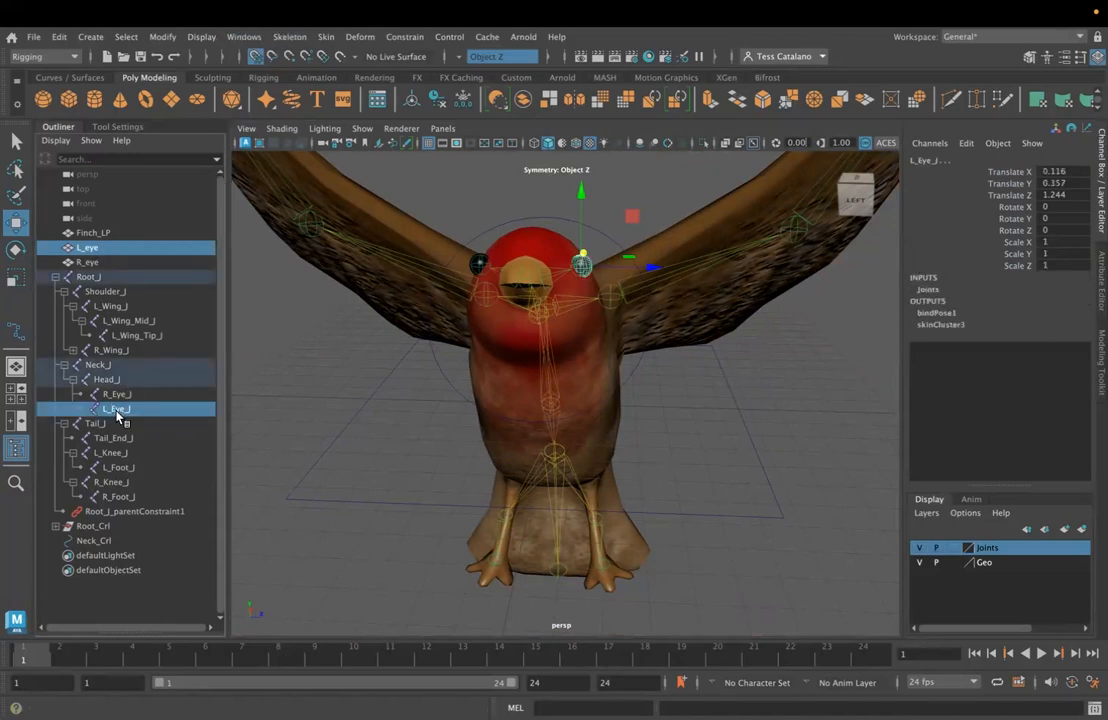
pyautogui.click(392, 37)
pyautogui.click(421, 77)
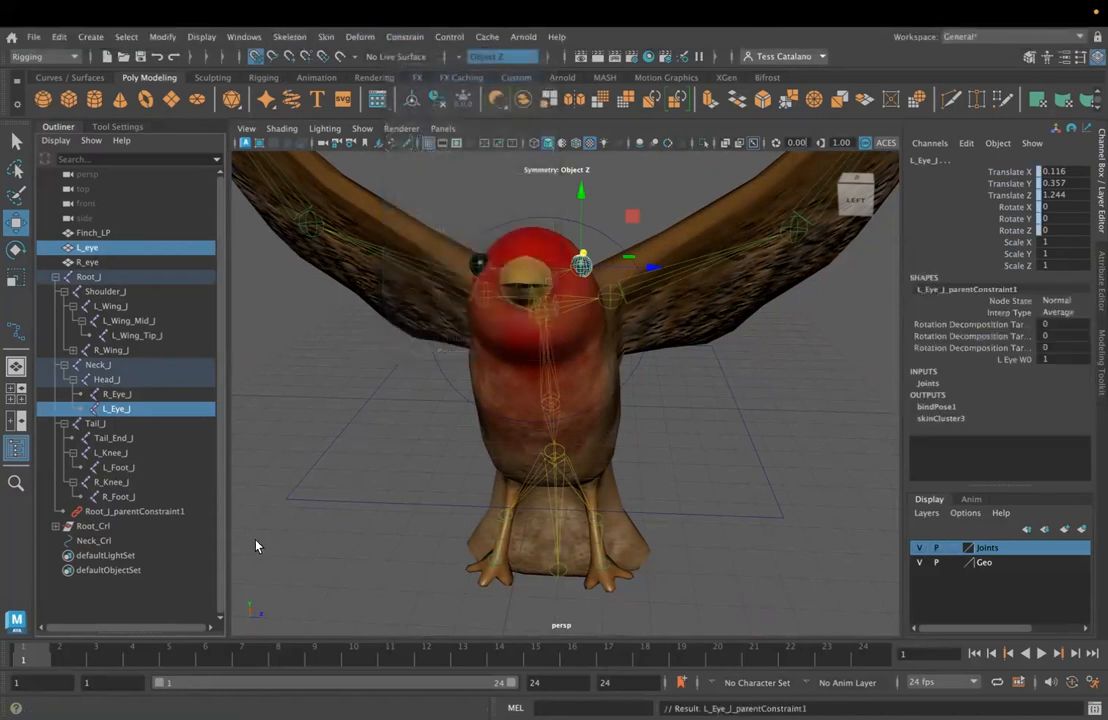
pyautogui.press('p')
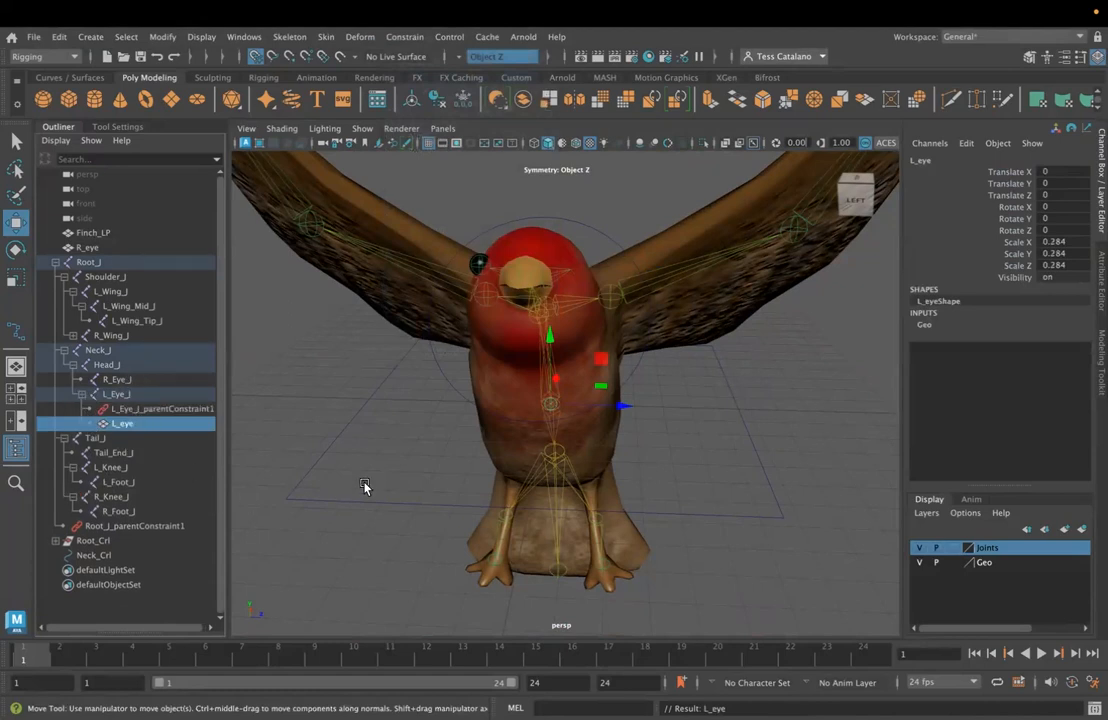
pyautogui.hotkey('ctrl', 'z')
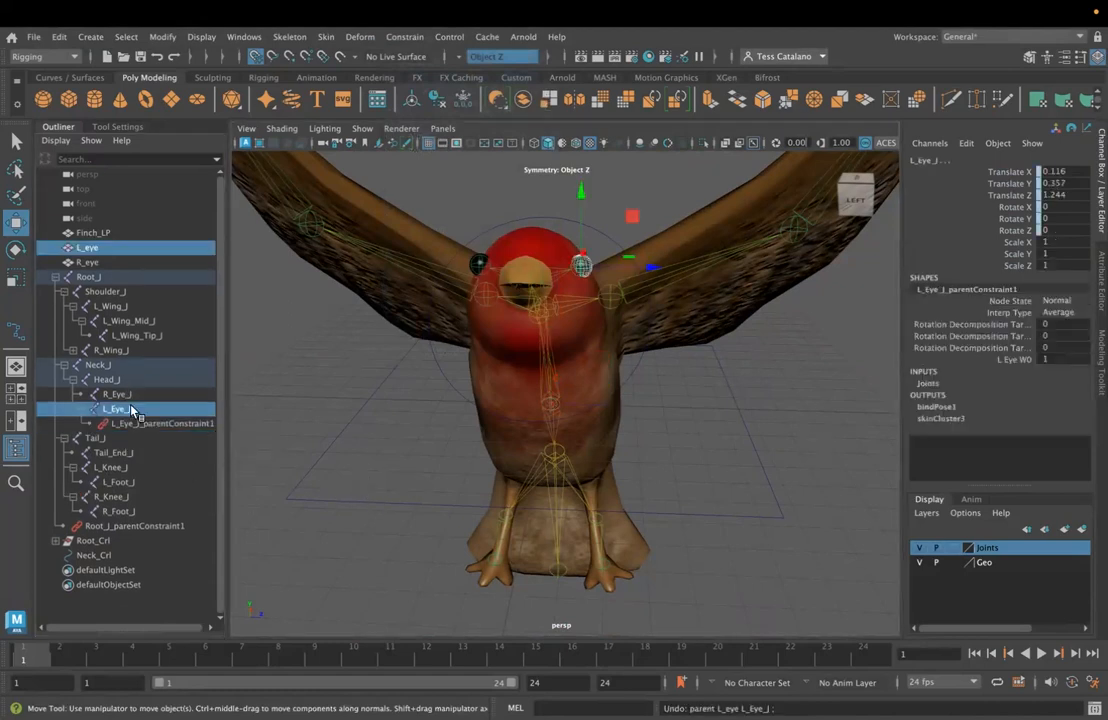
pyautogui.hotkey('ctrl', 'z')
pyautogui.click(323, 500)
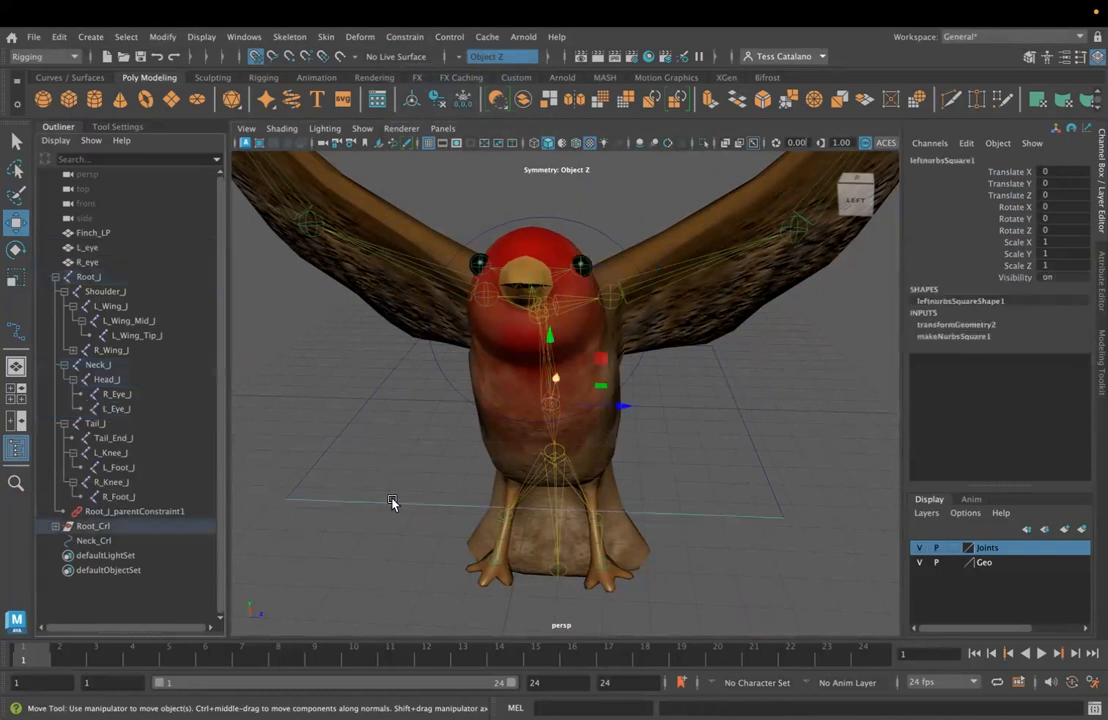
# Parent-constrain the L_eye mesh to the L_Eye_J joint, with the joint as the driver
pyautogui.click(116, 409)
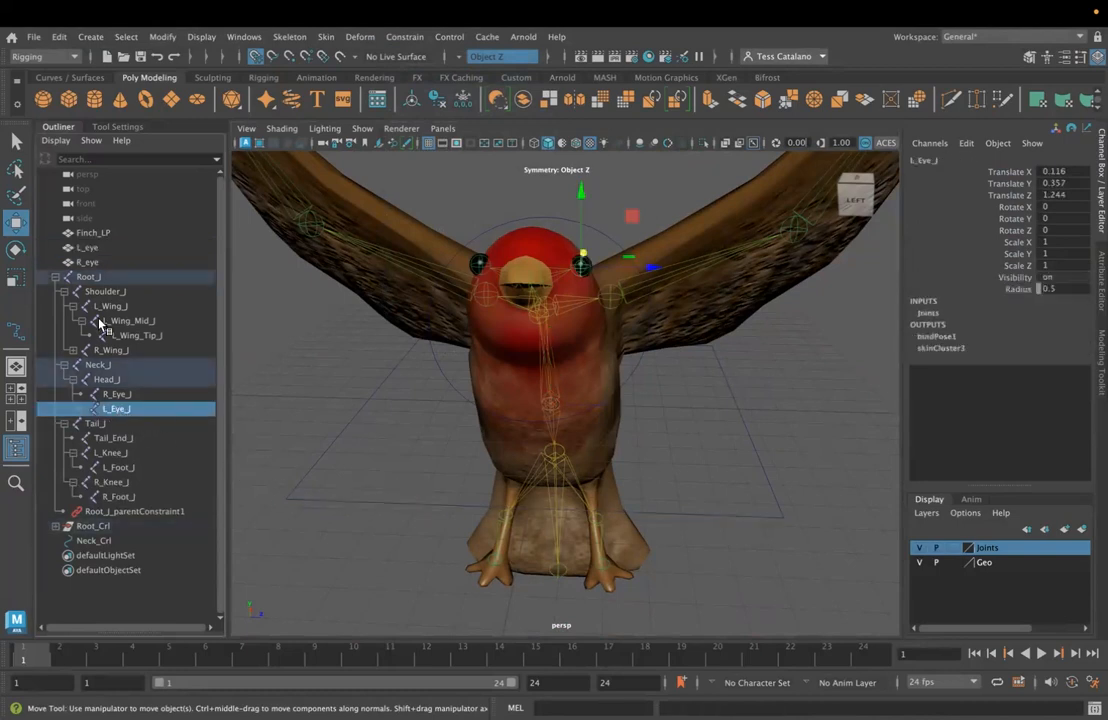
pyautogui.keyDown('ctrl'); pyautogui.click(98, 249); pyautogui.keyUp('ctrl')
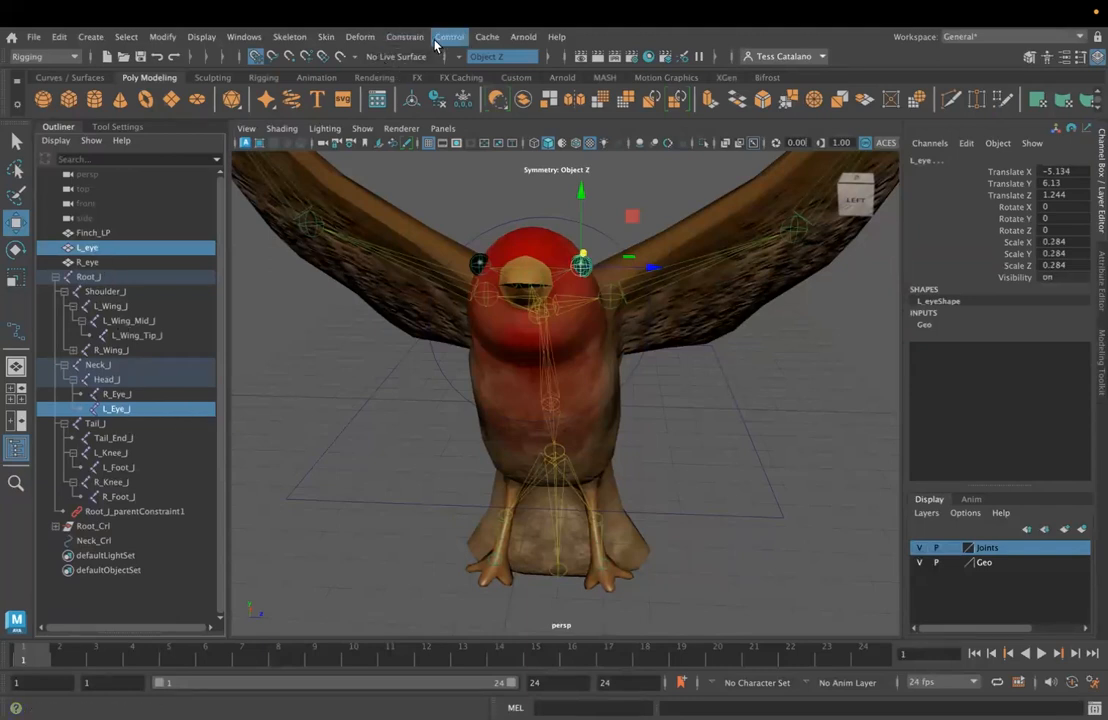
pyautogui.click(404, 36)
pyautogui.click(371, 62)
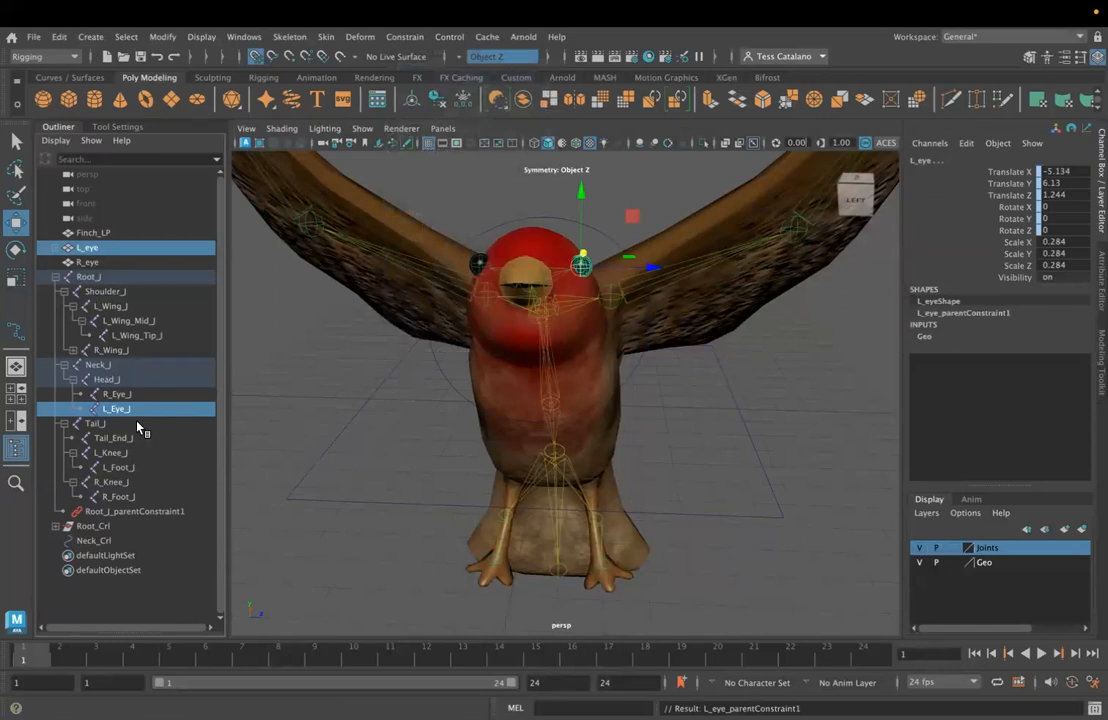
# Parent-constrain the R_eye mesh to the R_Eye_J joint, with the joint as the driver
pyautogui.click(125, 395)
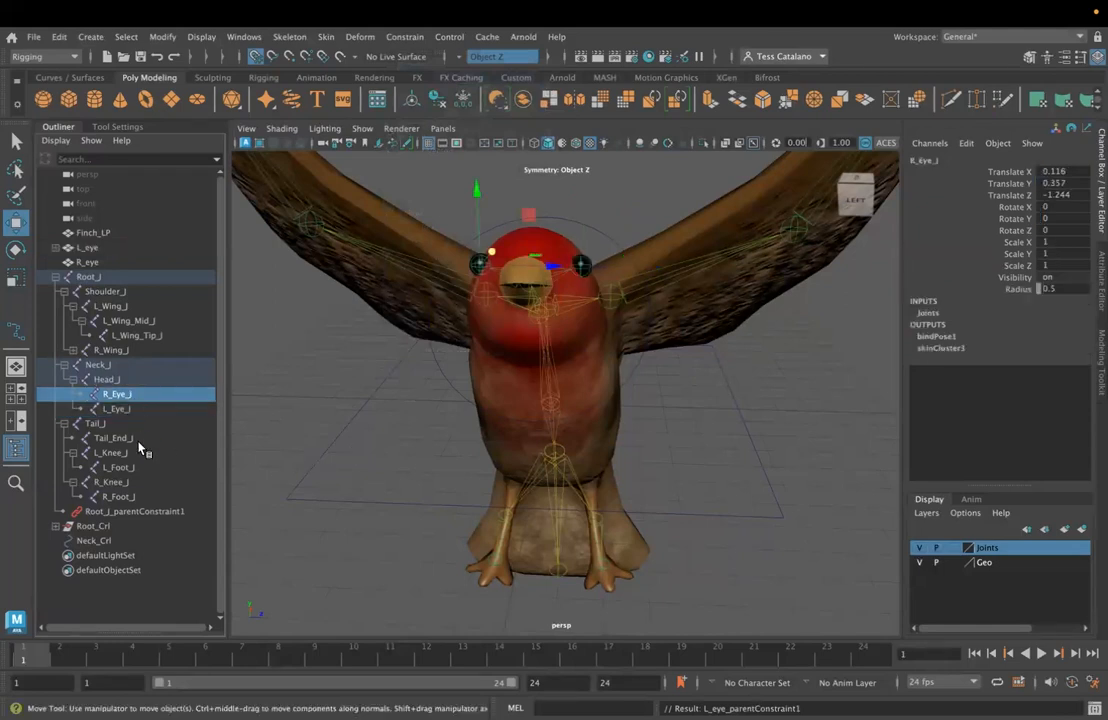
pyautogui.keyDown('ctrl'); pyautogui.click(99, 263); pyautogui.keyUp('ctrl')
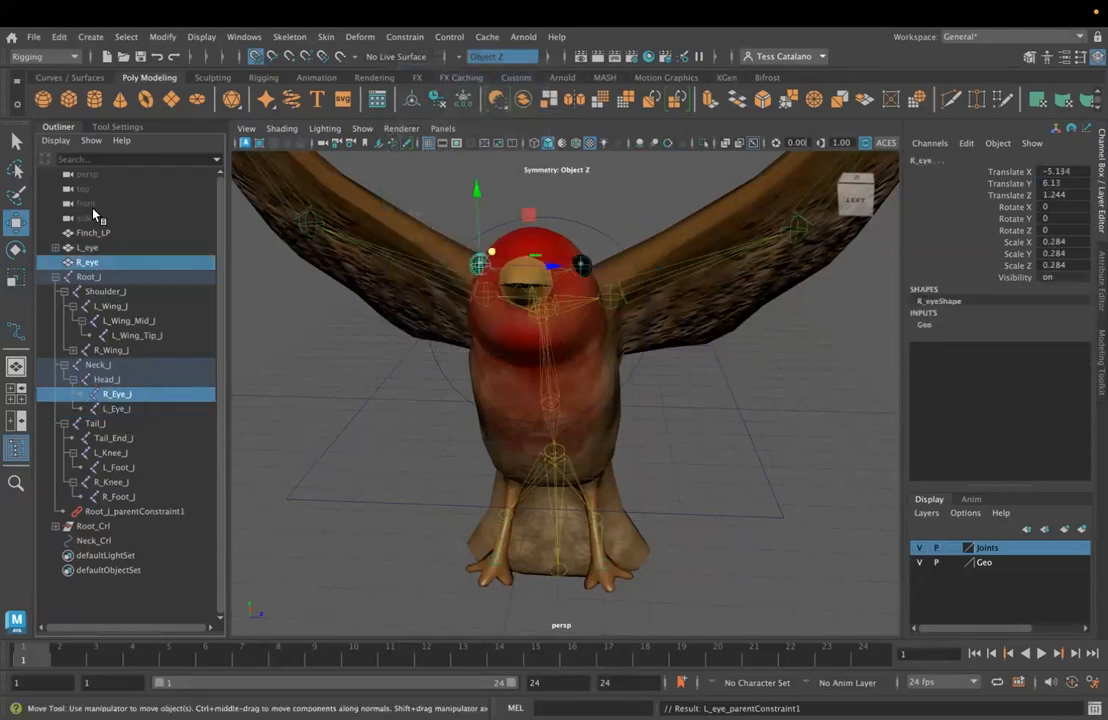
pyautogui.click(404, 36)
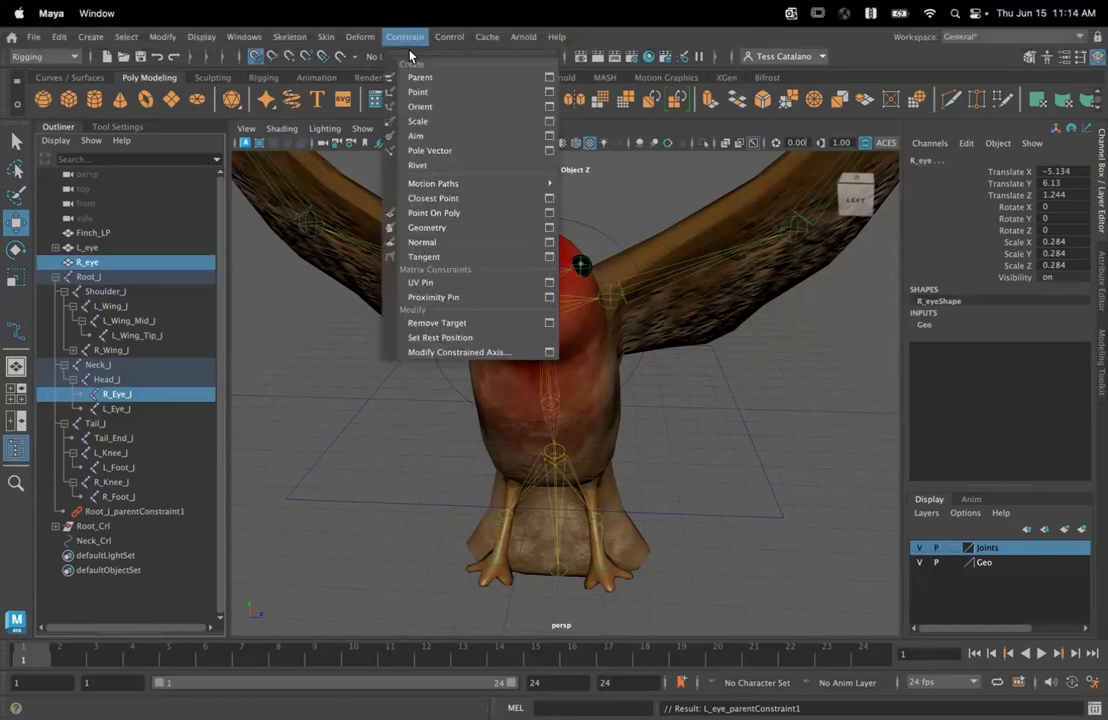
pyautogui.click(421, 78)
pyautogui.click(293, 528)
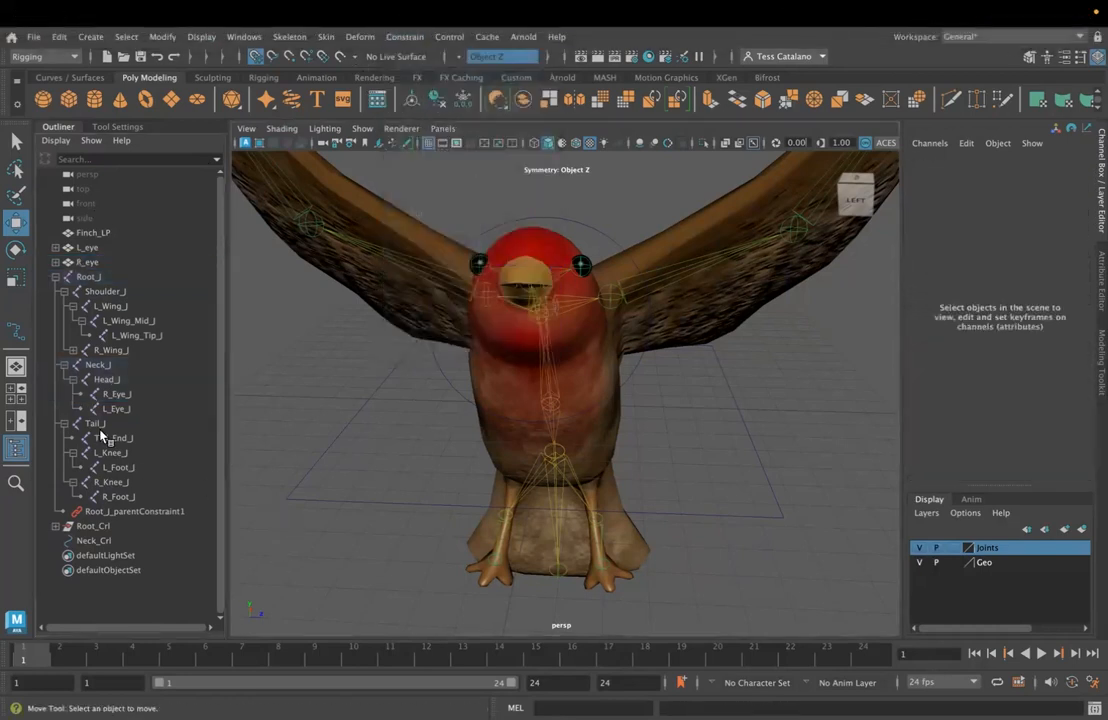
# Parent-constrain the Neck_J joint to the Neck_Crl curve, with the curve as the driver
pyautogui.click(115, 377)
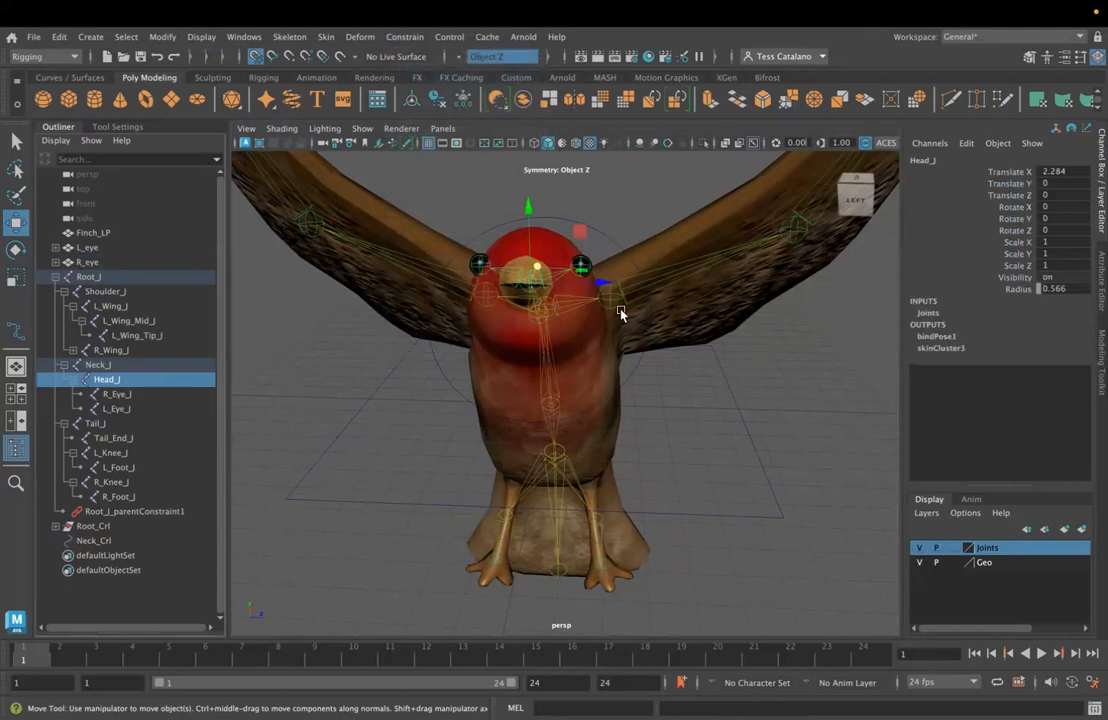
pyautogui.keyDown('alt'); pyautogui.moveTo(752, 435); pyautogui.dragTo(637, 391); pyautogui.keyUp('alt')
pyautogui.click(489, 381)
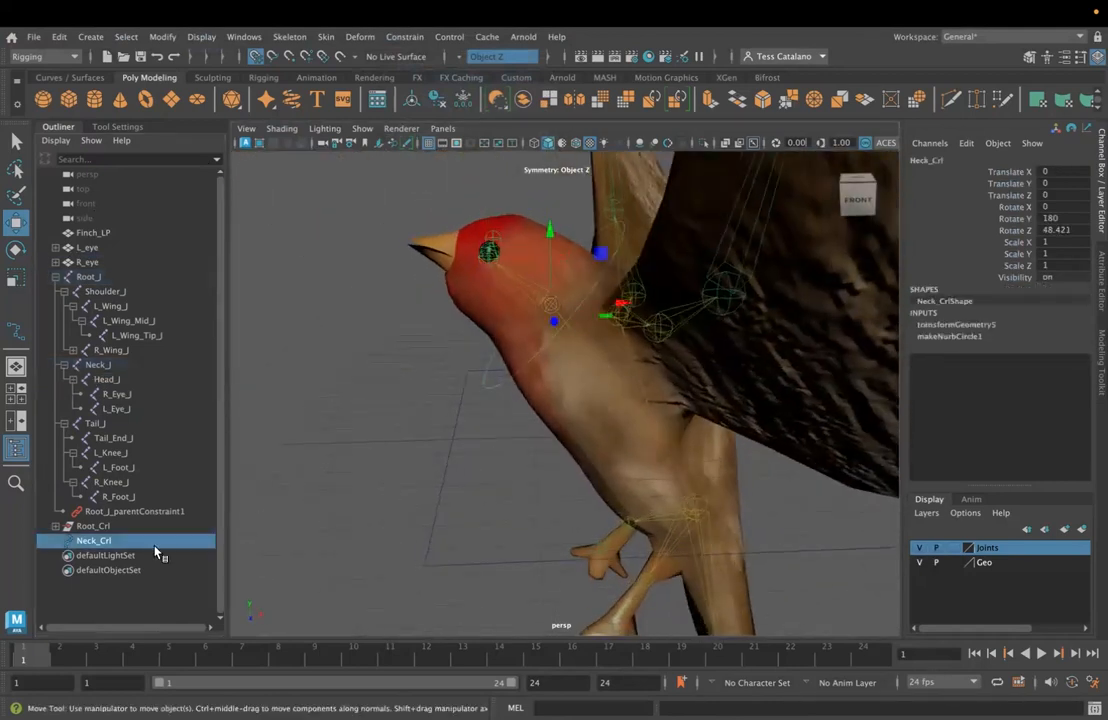
pyautogui.moveTo(443, 427)
pyautogui.keyDown('alt'); pyautogui.mouseDown()
pyautogui.moveTo(487, 445)
pyautogui.moveTo(470, 448)
pyautogui.moveTo(482, 435)
pyautogui.moveTo(435, 420)
pyautogui.mouseUp(); pyautogui.keyUp('alt')
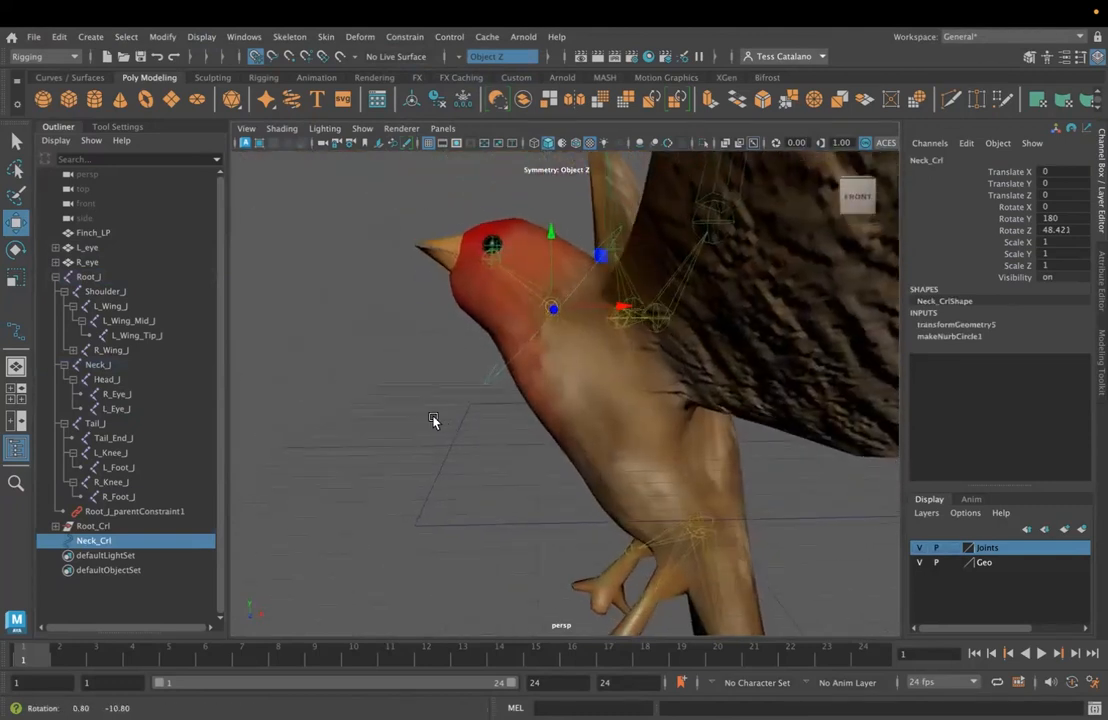
pyautogui.keyDown('ctrl'); pyautogui.click(96, 365); pyautogui.keyUp('ctrl')
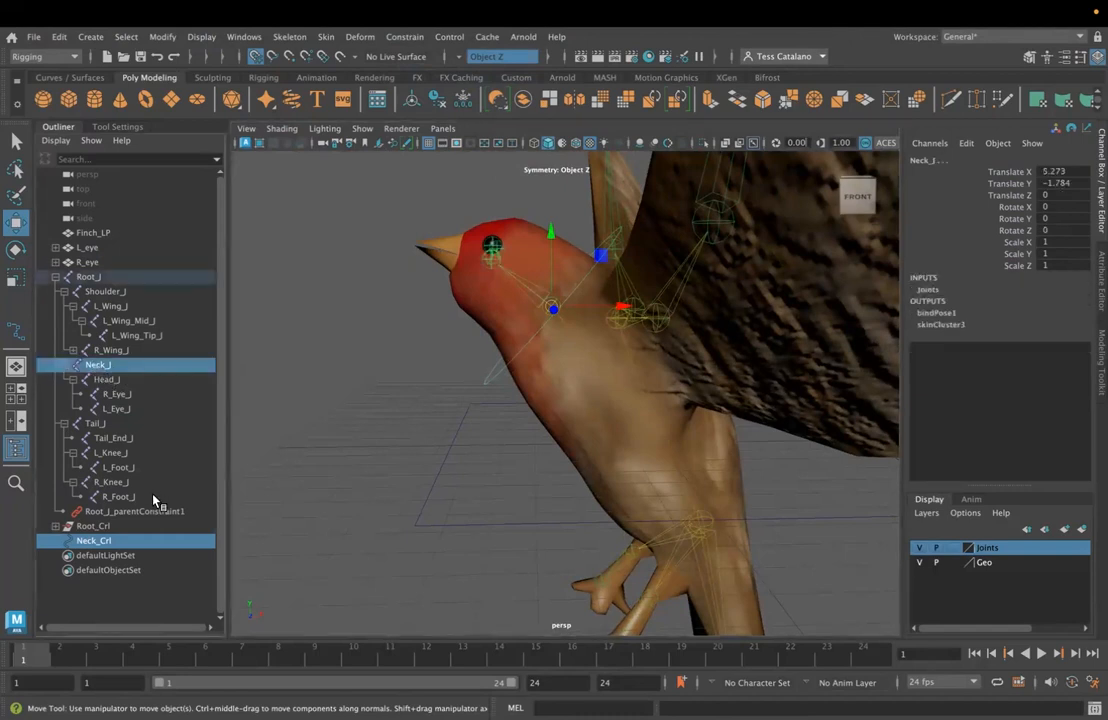
pyautogui.click(404, 37)
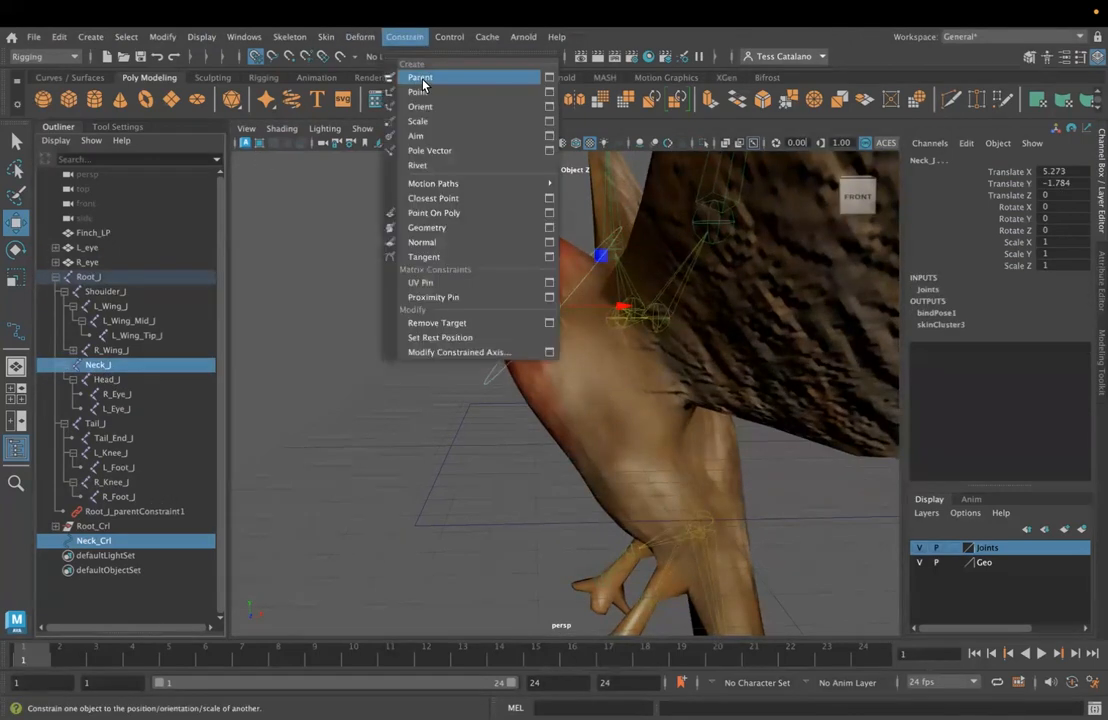
pyautogui.click(420, 79)
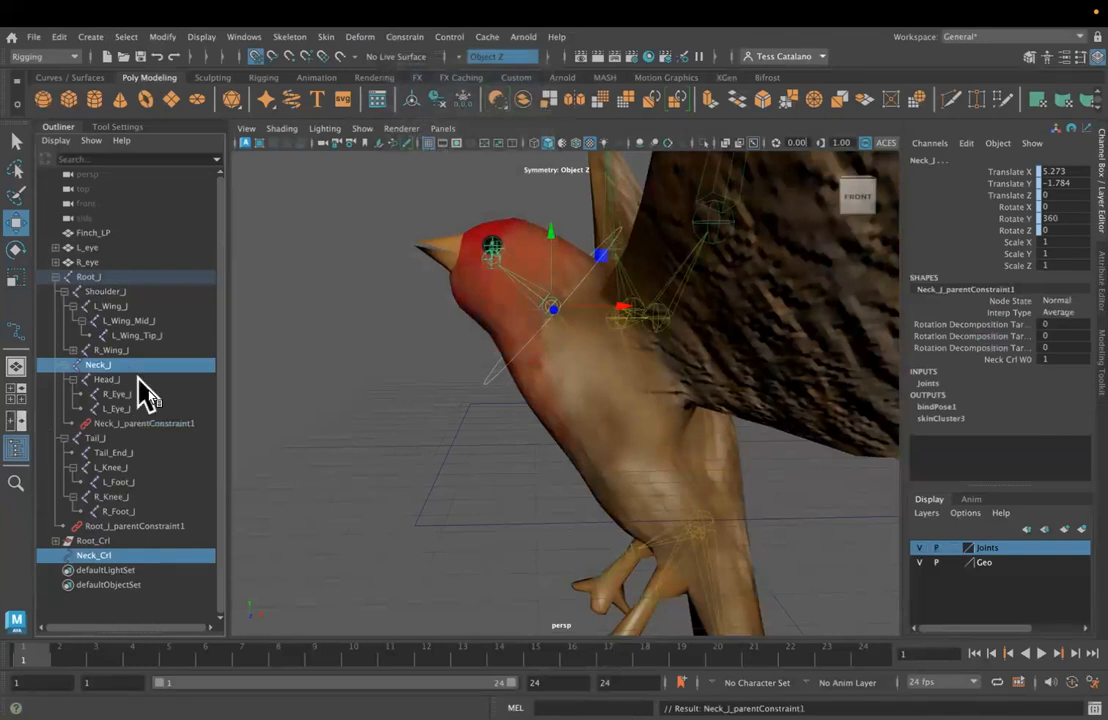
# Rotate Neck_Crl to about -26 in X and 46.8 in Z, and expand L_eye and R_eye to inspect their constraints
pyautogui.click(79, 556)
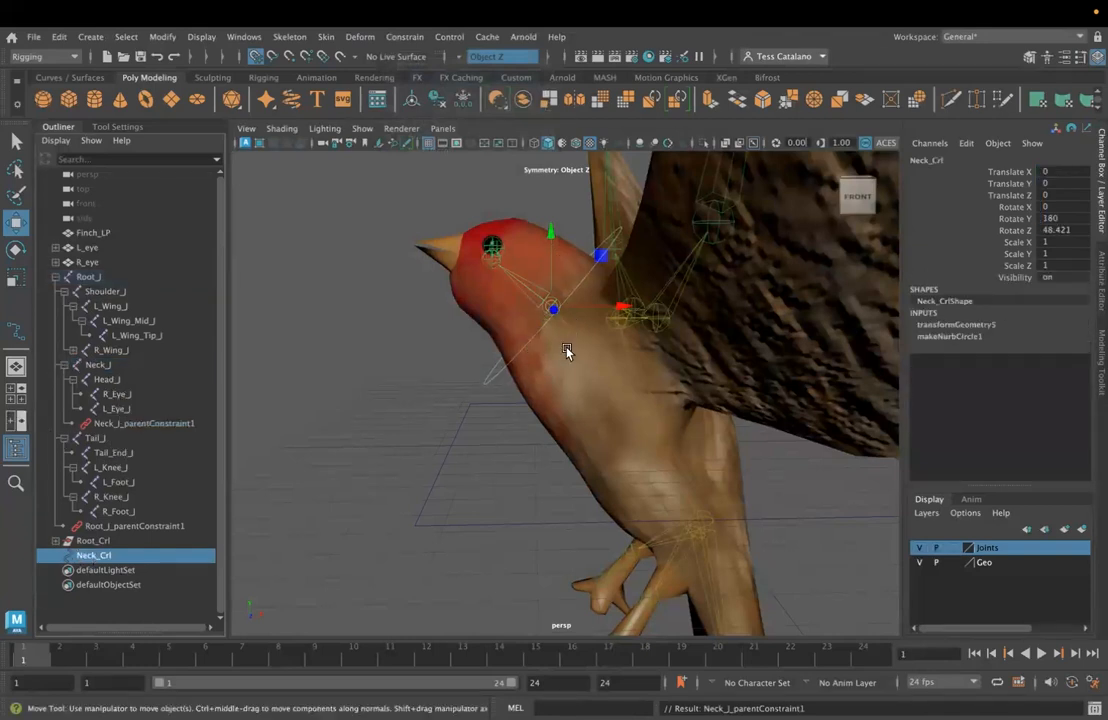
pyautogui.press('e')
pyautogui.moveTo(487, 317); pyautogui.dragTo(576, 349)
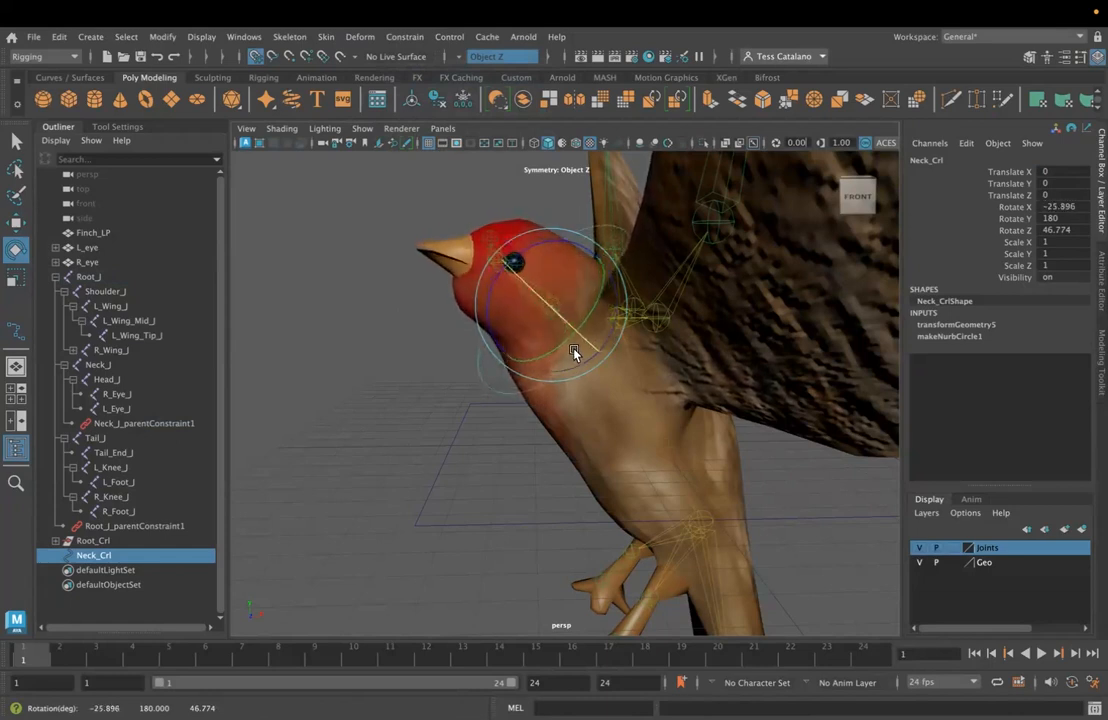
pyautogui.click(55, 263)
pyautogui.click(55, 247)
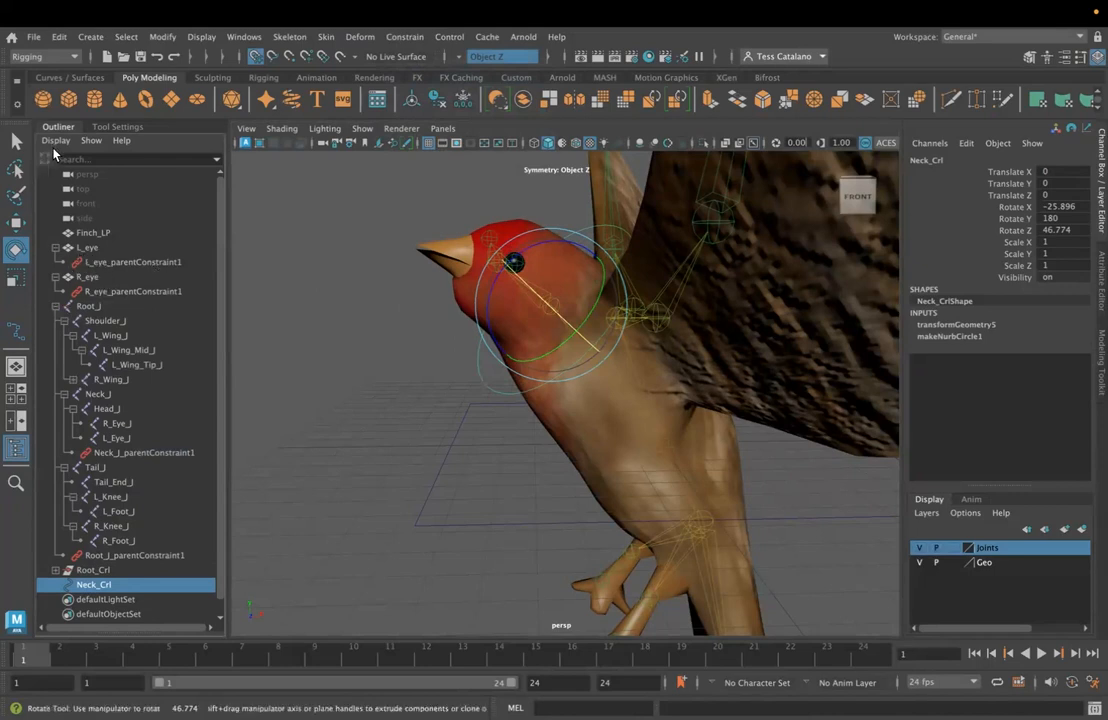
pyautogui.keyDown('alt'); pyautogui.moveTo(393, 366); pyautogui.dragTo(428, 392); pyautogui.keyUp('alt')
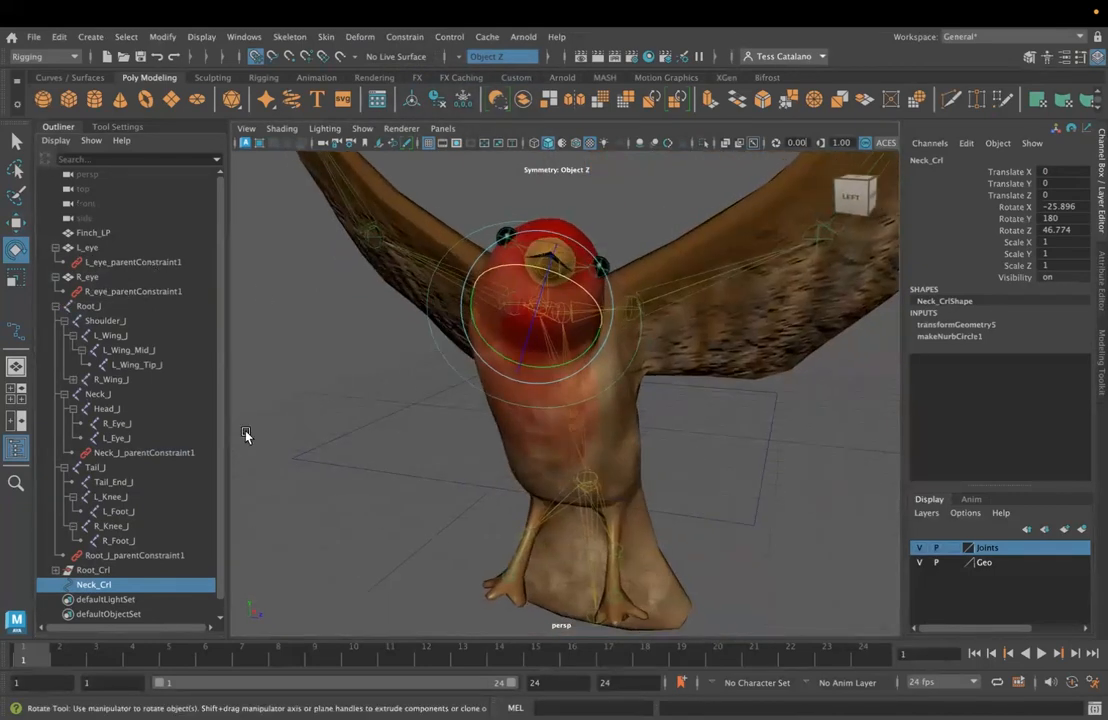
# Try setting Neck_Crl's X, Y and Z rotations to 0, and undo the change
pyautogui.moveTo(1060, 207); pyautogui.dragTo(1060, 229)
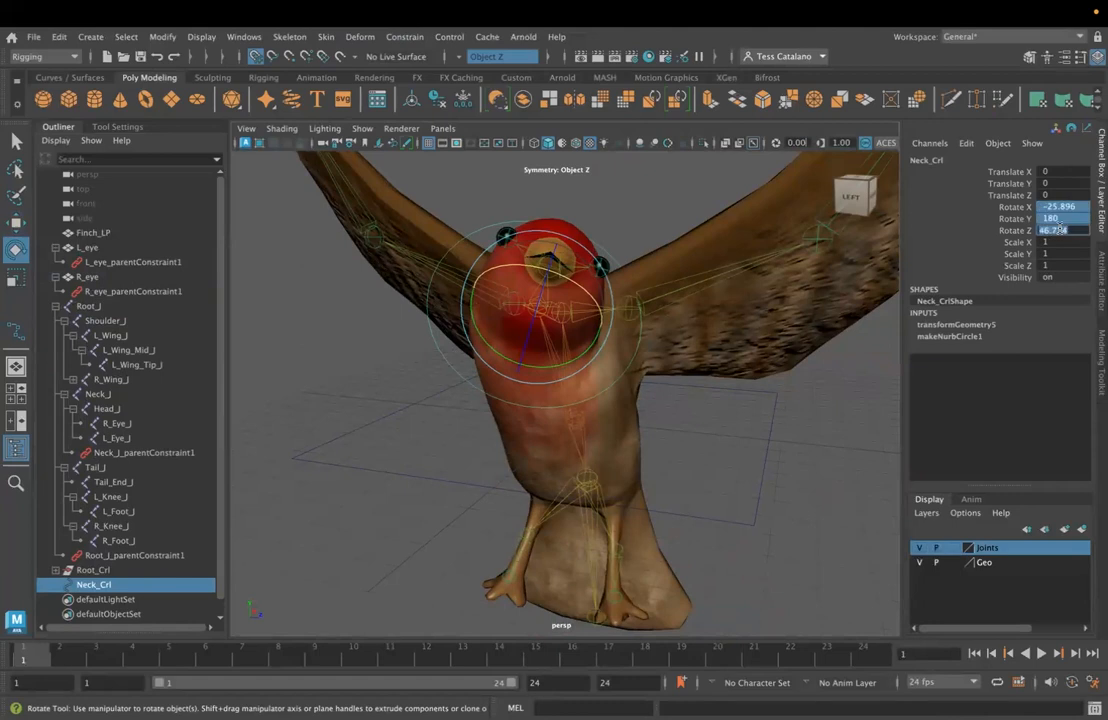
pyautogui.write('0')
pyautogui.press('Return')
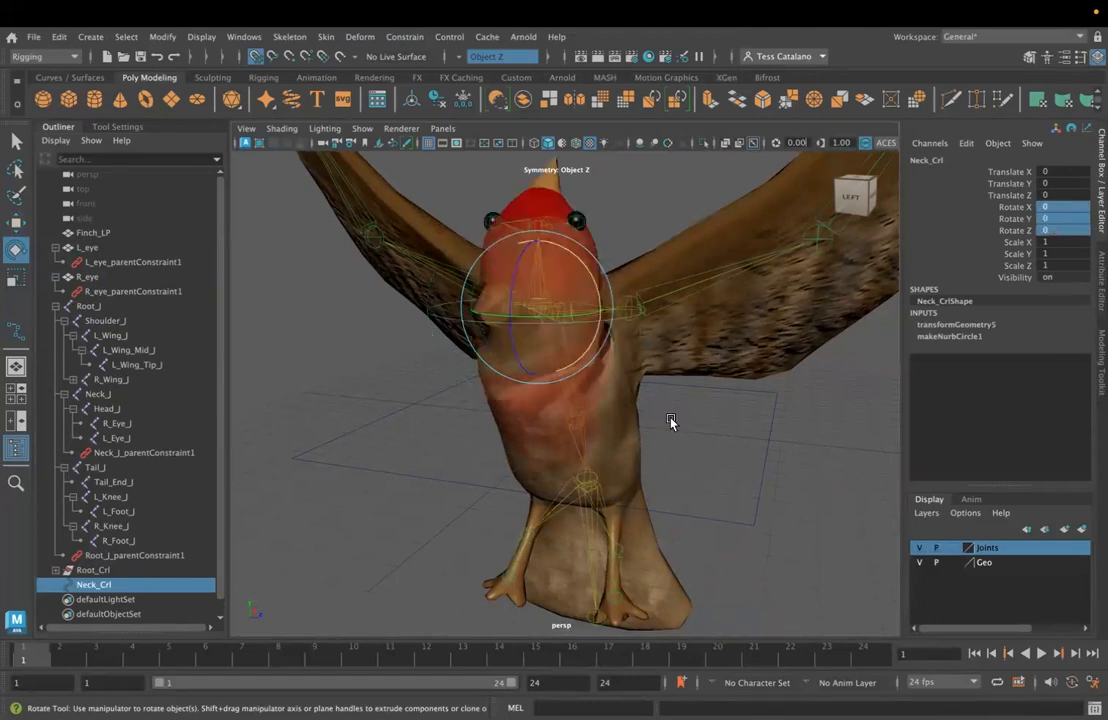
pyautogui.keyDown('alt'); pyautogui.moveTo(727, 440); pyautogui.dragTo(668, 438); pyautogui.keyUp('alt')
pyautogui.hotkey('ctrl', 'z')
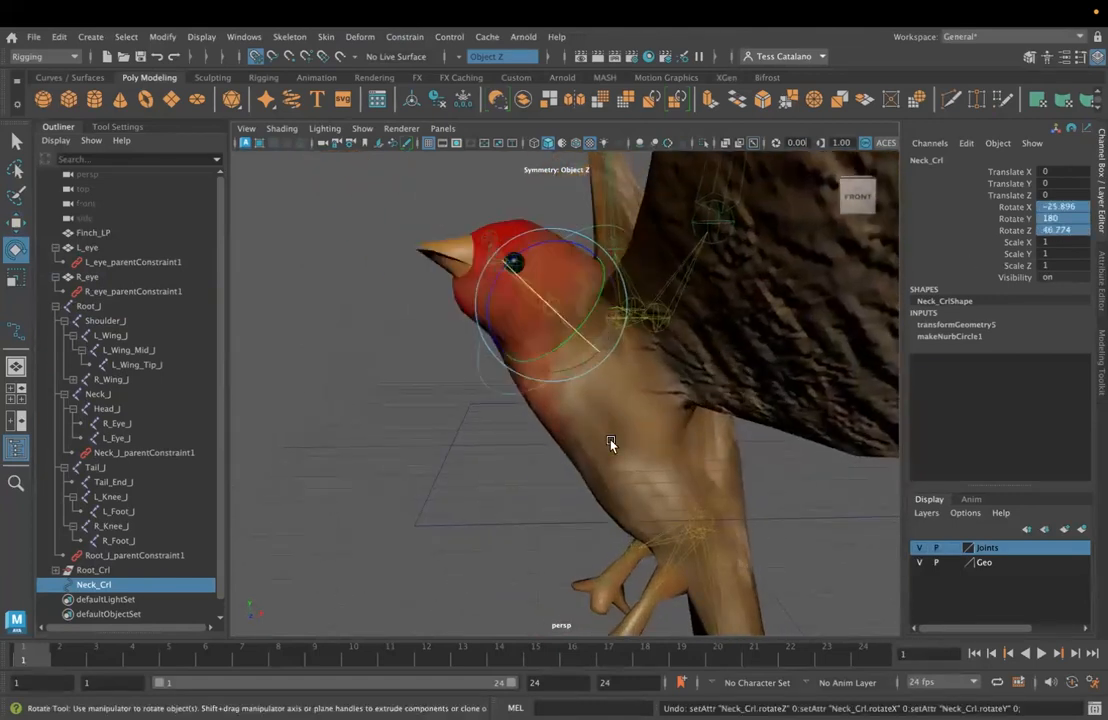
# Retry zeroing all three rotations on Neck_Crl, undo it, and also undo the curve's last rotation in X
pyautogui.click(618, 373)
pyautogui.click(539, 405)
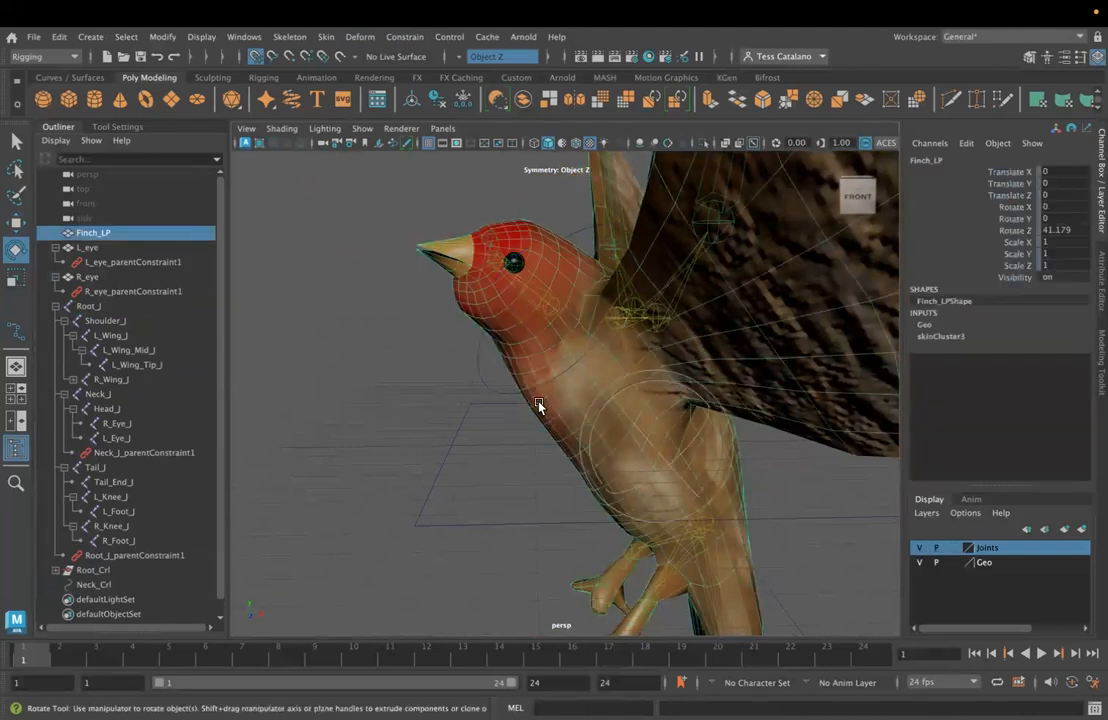
pyautogui.click(484, 386)
pyautogui.click(466, 372)
pyautogui.click(1052, 206)
pyautogui.keyDown('shift'); pyautogui.click(1062, 229); pyautogui.keyUp('shift')
pyautogui.write('0')
pyautogui.press('Return')
pyautogui.hotkey('ctrl', 'z')
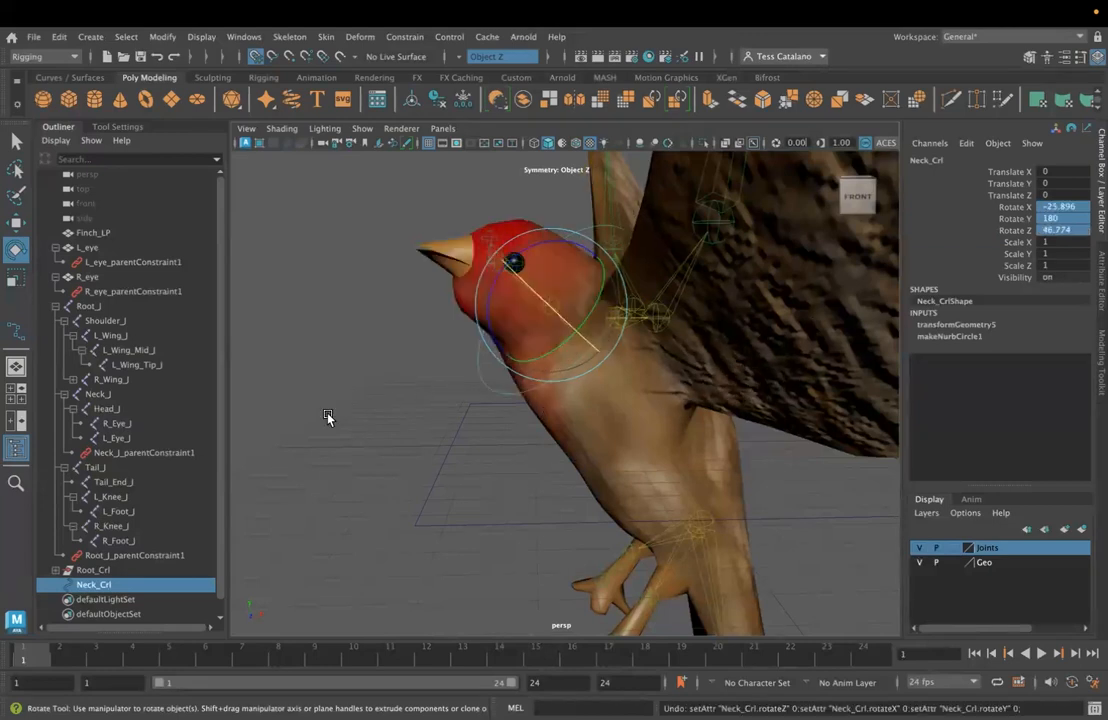
pyautogui.click(420, 388)
pyautogui.hotkey('ctrl', 'z')
pyautogui.hotkey('ctrl', 'z')
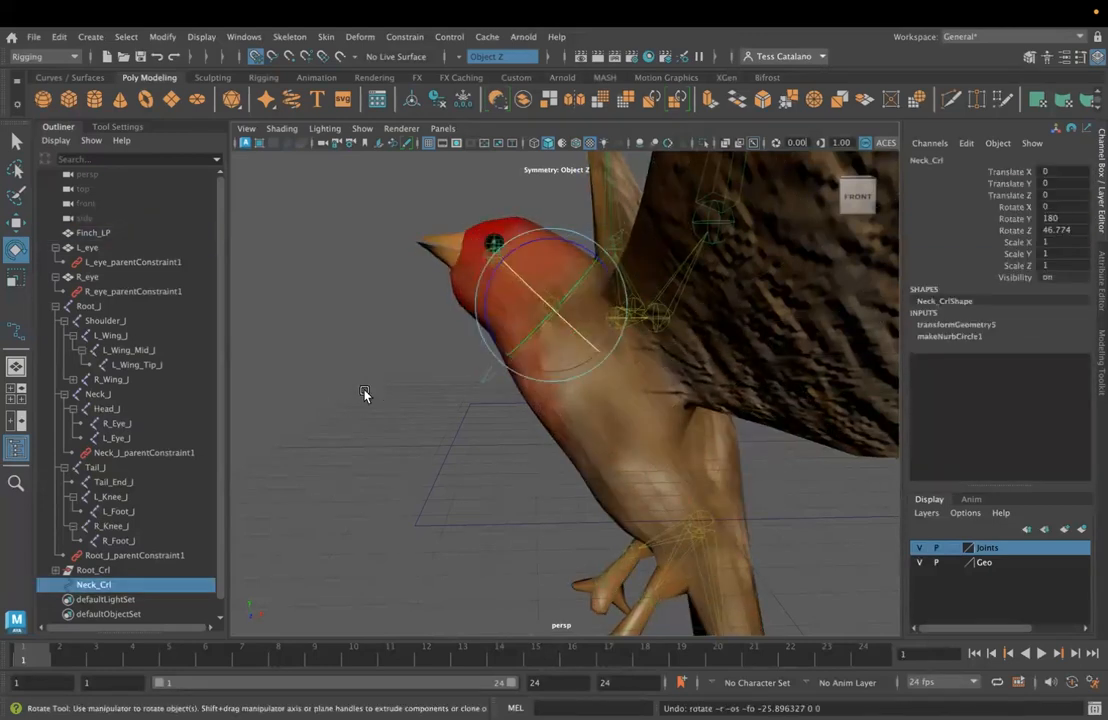
# Freeze Neck_Crl's translation and scale, leaving rotation out of the freeze
pyautogui.click(388, 415)
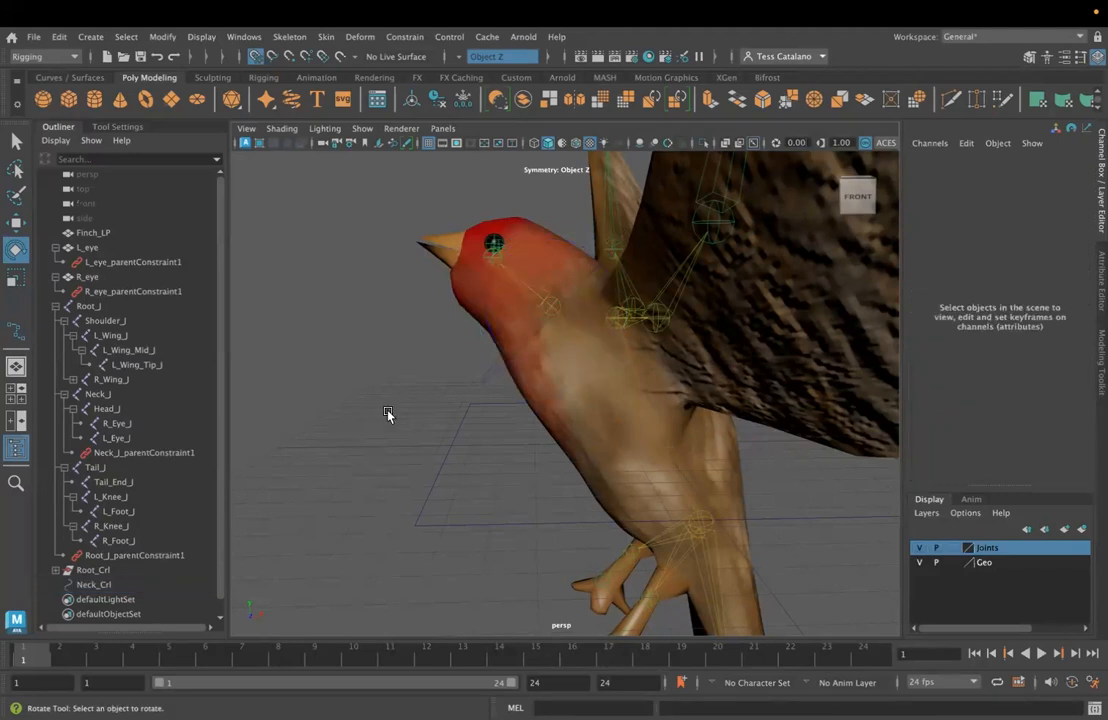
pyautogui.click(471, 370)
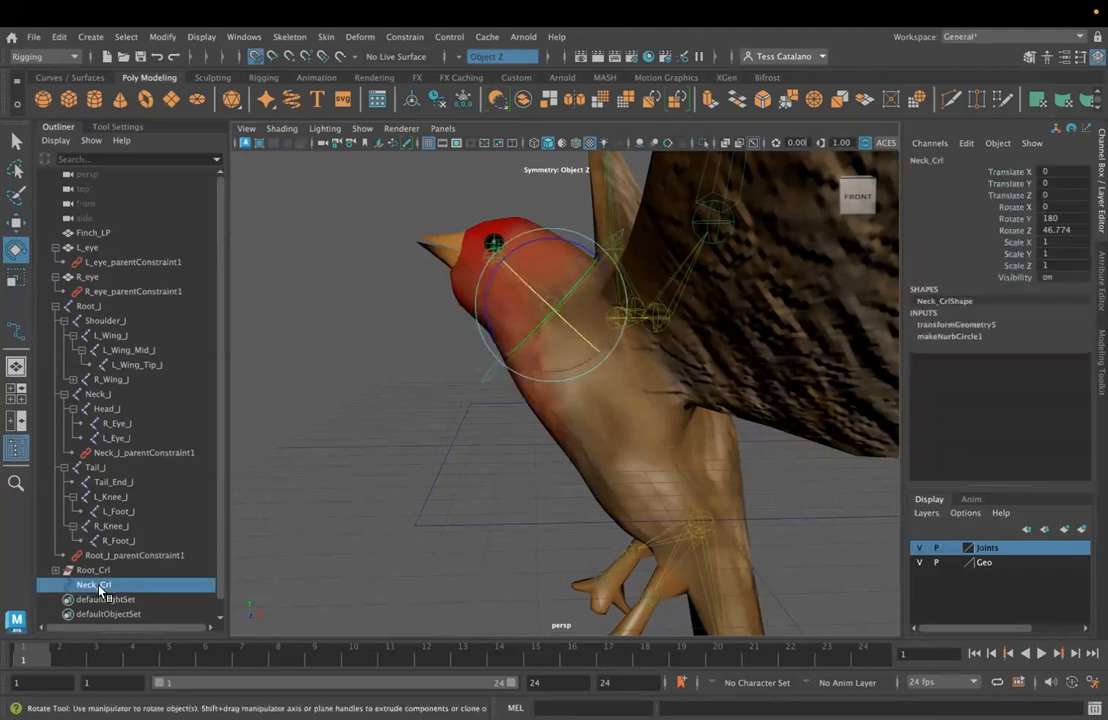
pyautogui.moveTo(378, 432)
pyautogui.keyDown('alt'); pyautogui.mouseDown()
pyautogui.moveTo(462, 438)
pyautogui.moveTo(388, 444)
pyautogui.mouseUp(); pyautogui.keyUp('alt')
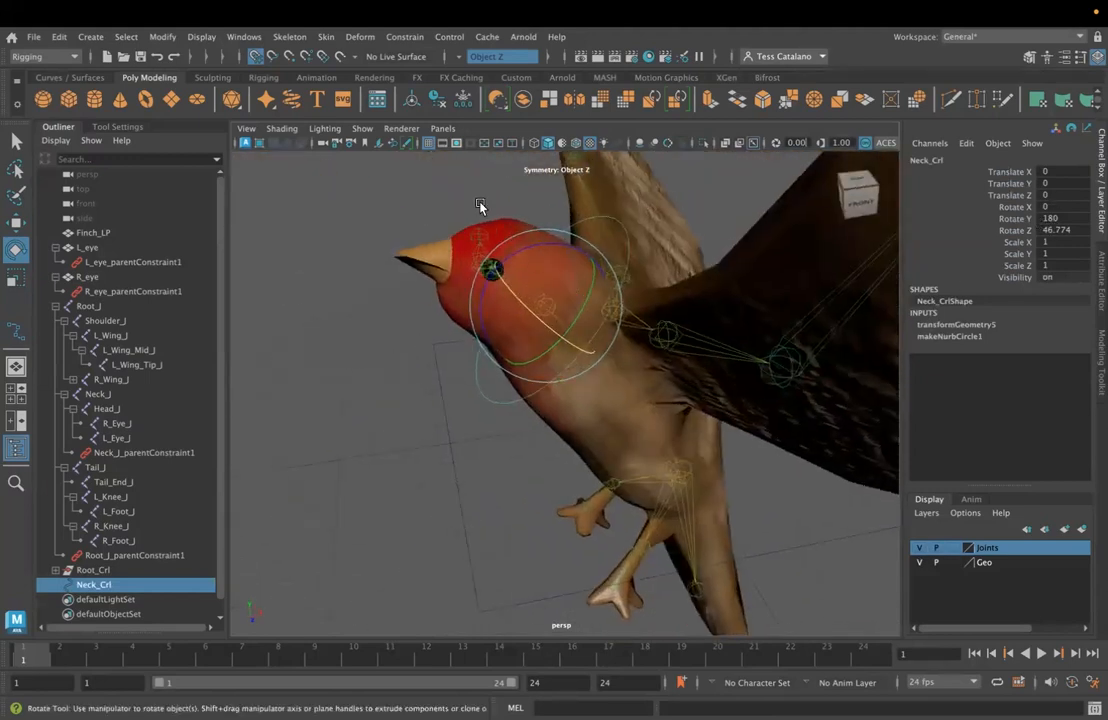
pyautogui.click(460, 98)
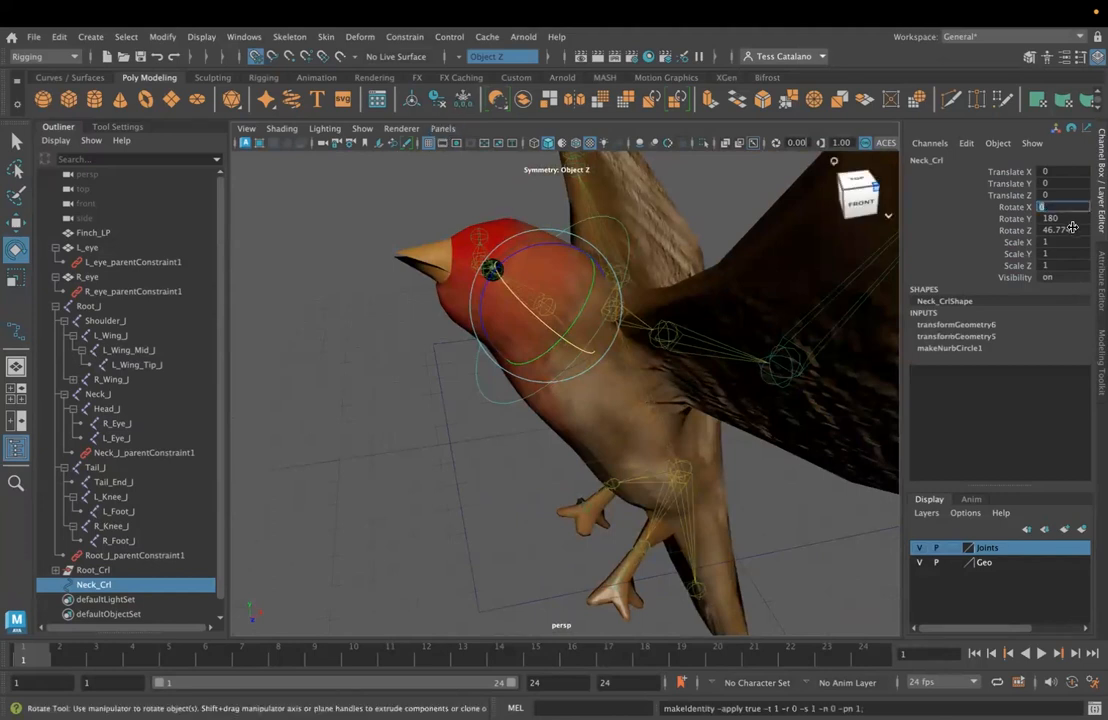
# Enable Rotate in the Freeze Transformations options, try freezing Neck_Crl with it, and undo the freeze
pyautogui.click(165, 38)
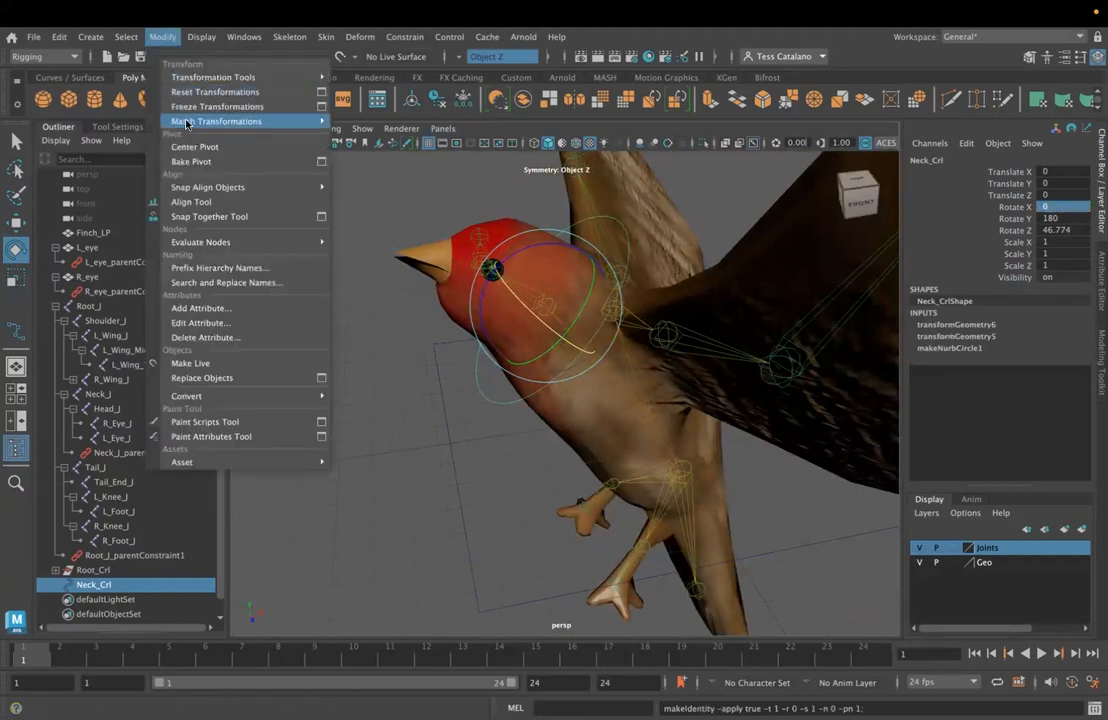
pyautogui.moveTo(290, 121)
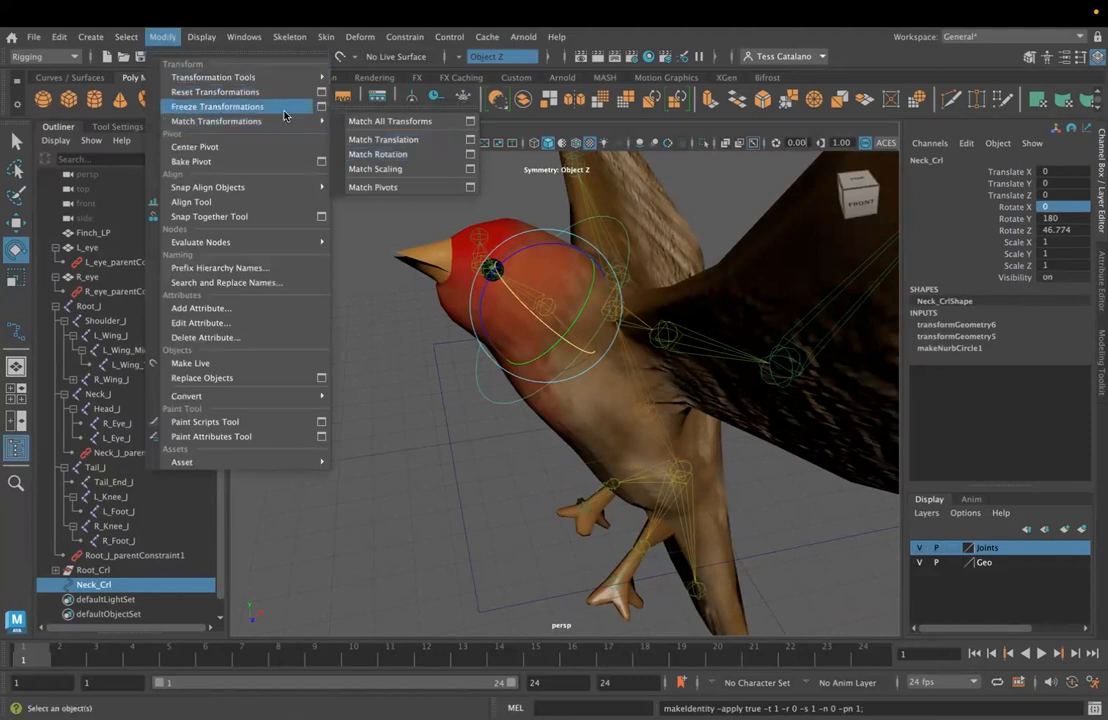
pyautogui.click(321, 106)
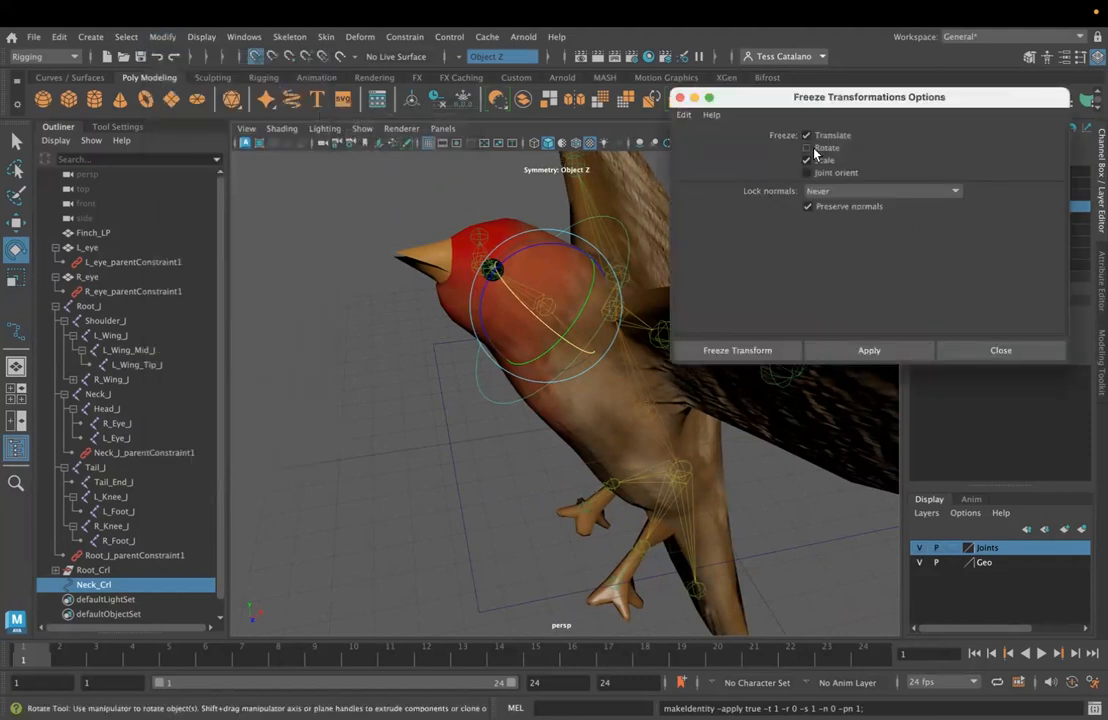
pyautogui.click(737, 350)
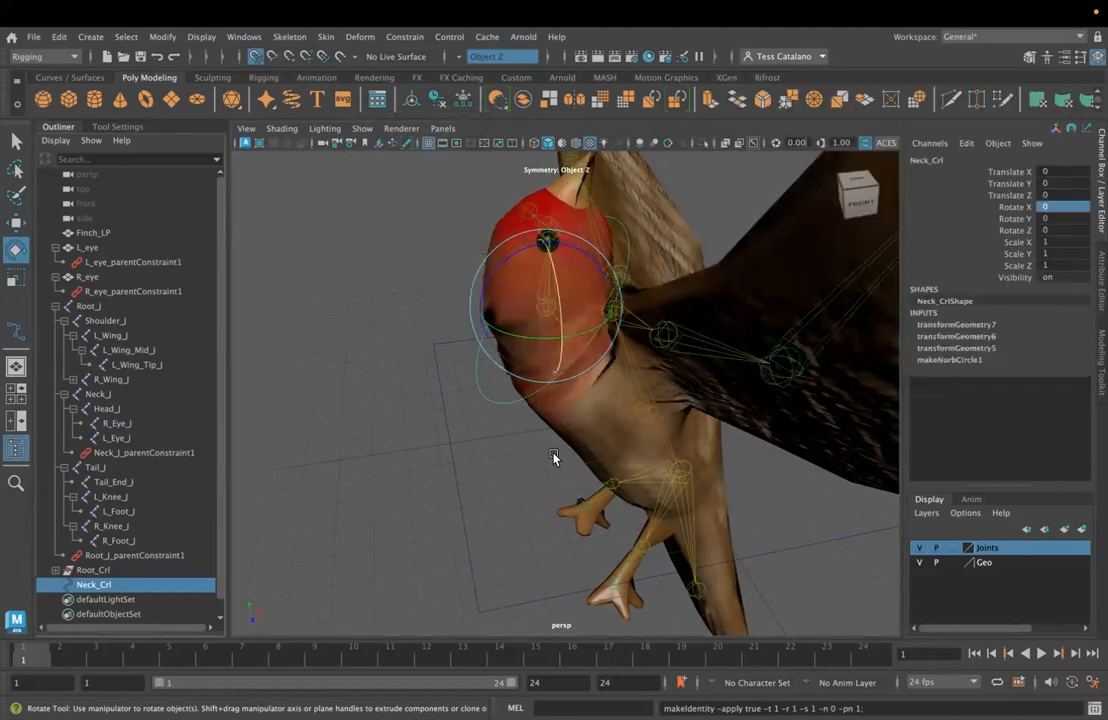
pyautogui.click(445, 480)
# Delete the parent constraint under the Neck_J joint
pyautogui.moveTo(76, 575); pyautogui.dragTo(115, 460, button='middle')
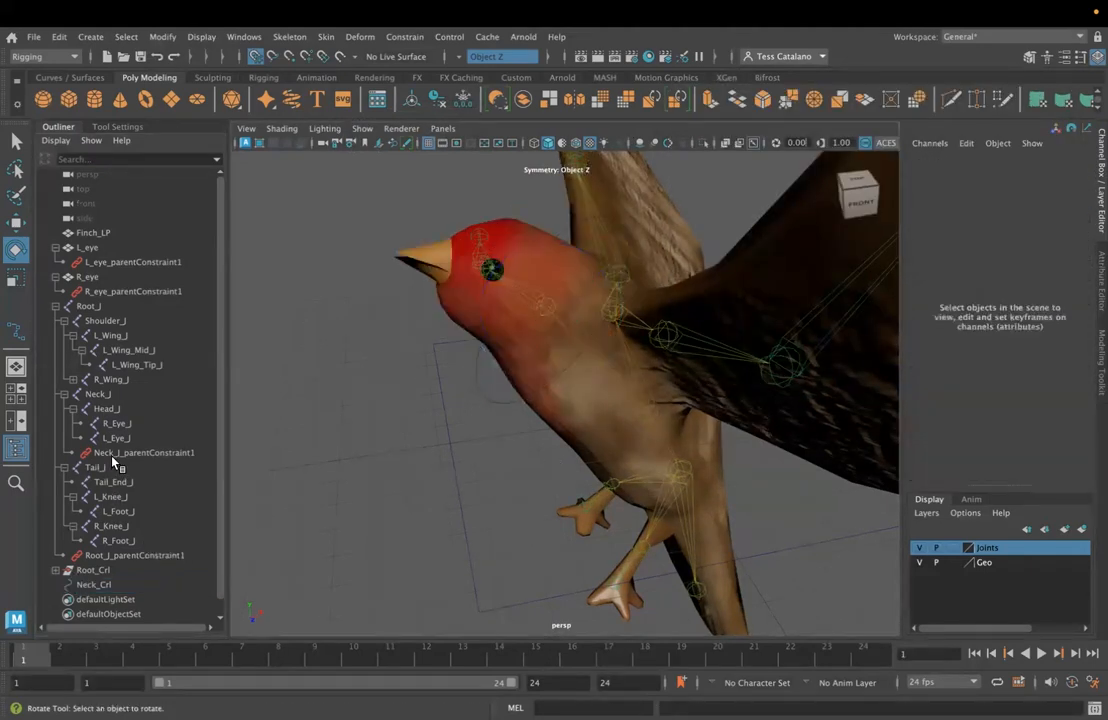
pyautogui.click(115, 455)
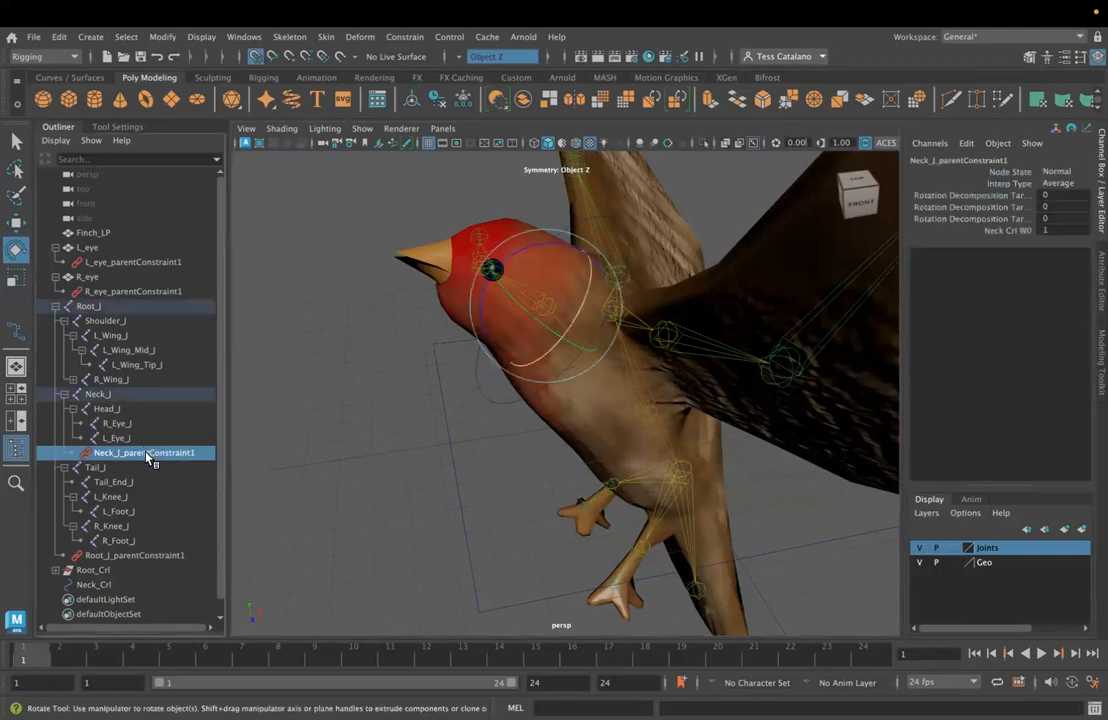
pyautogui.press('Delete')
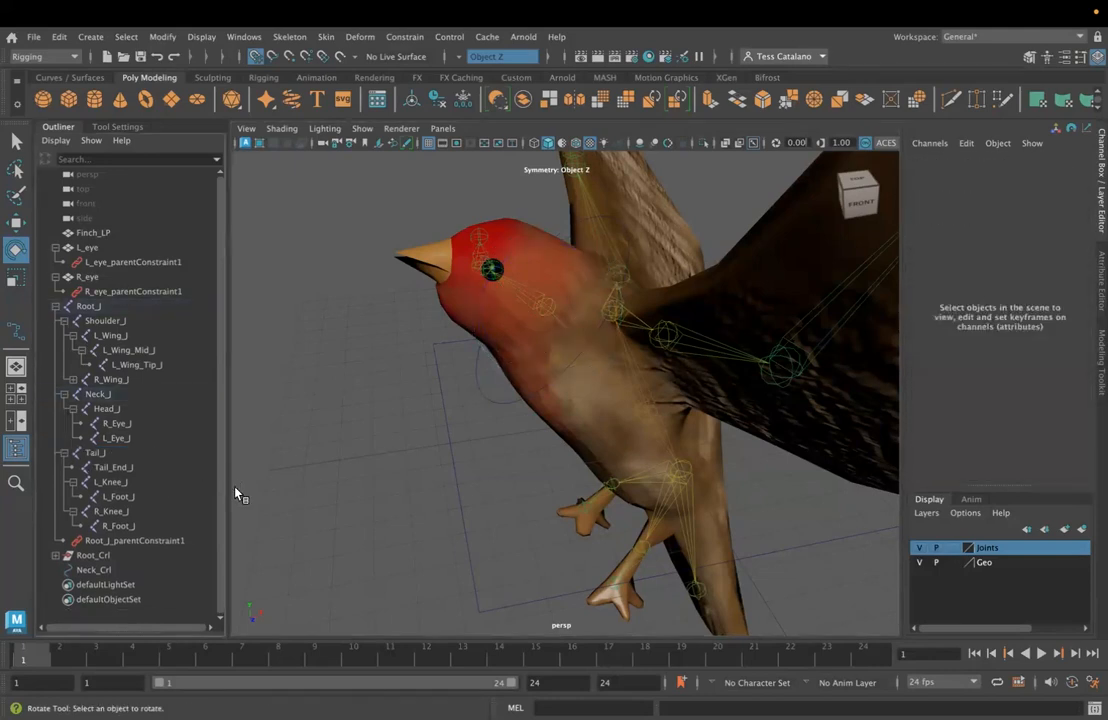
# Freeze Neck_Crl's translation, rotation and scale, and reselect the curve to check its zeroed channels
pyautogui.click(124, 556)
pyautogui.click(100, 571)
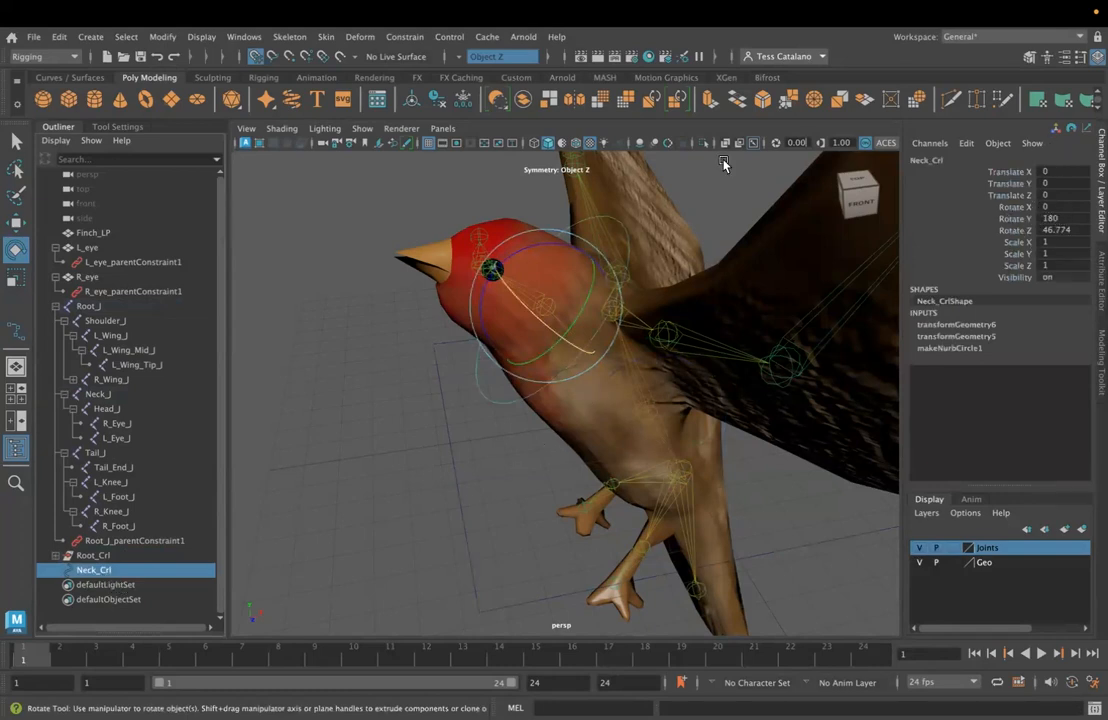
pyautogui.keyDown('alt'); pyautogui.moveTo(369, 533); pyautogui.dragTo(375, 432); pyautogui.keyUp('alt')
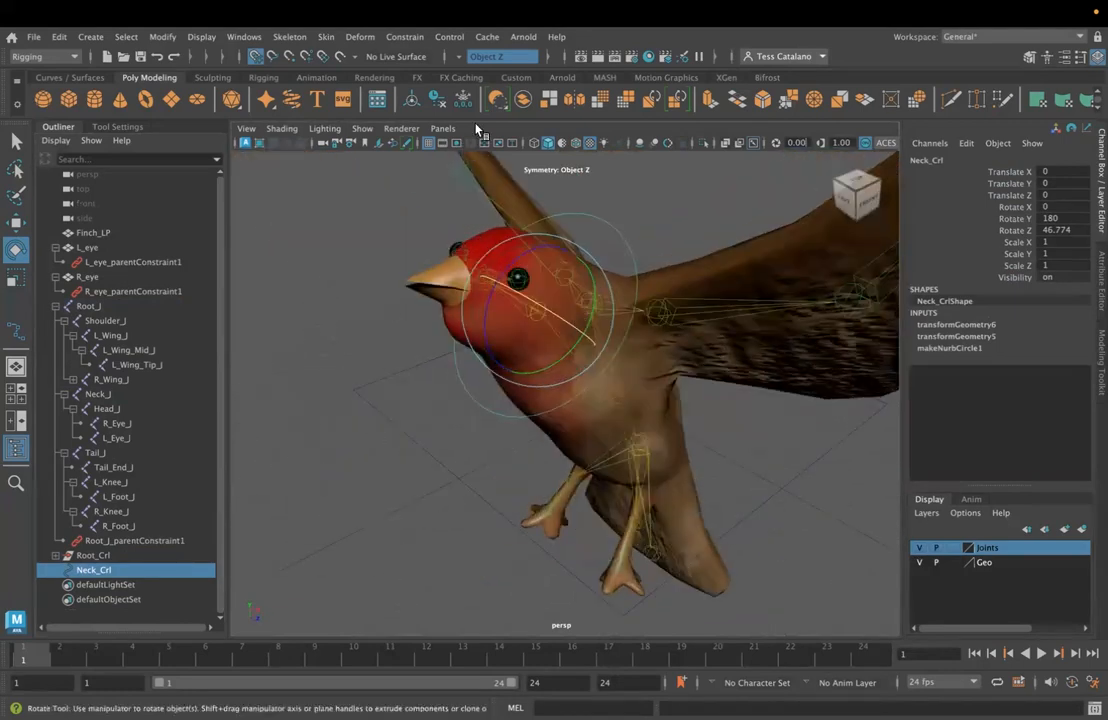
pyautogui.click(162, 36)
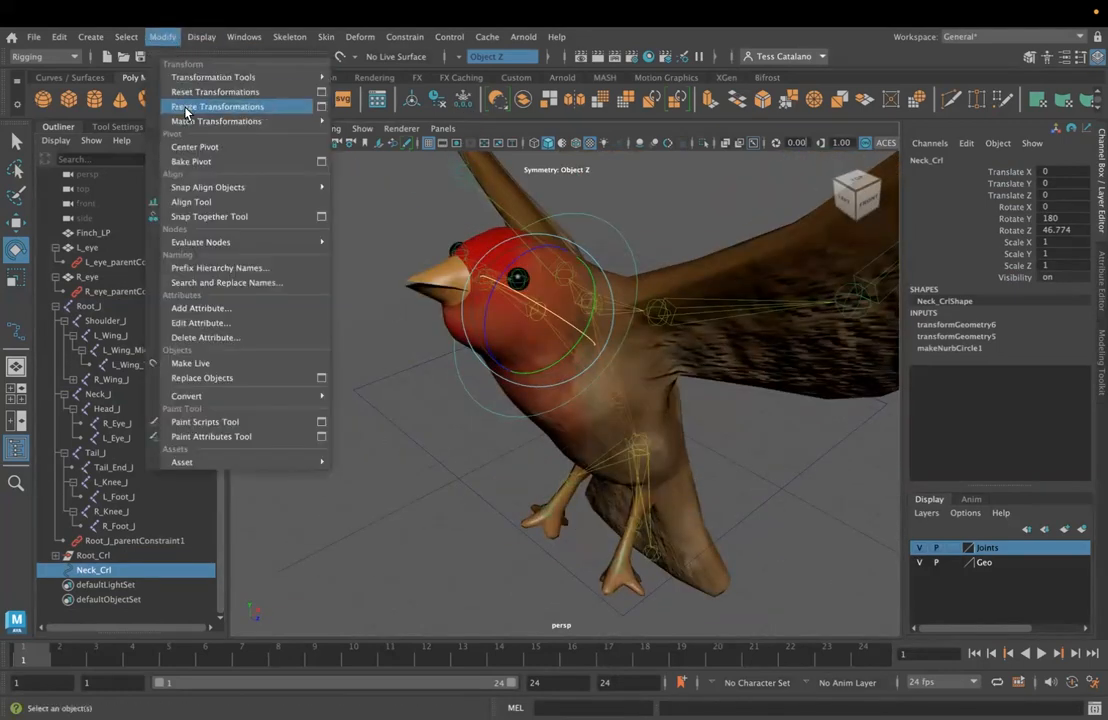
pyautogui.click(321, 106)
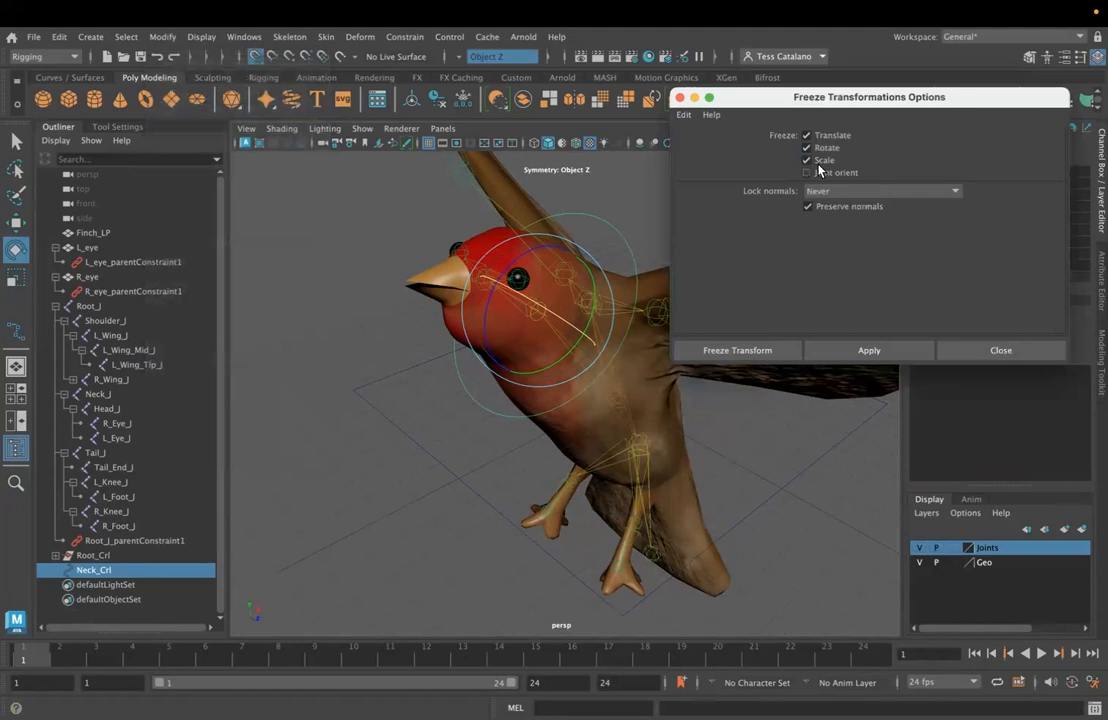
pyautogui.click(680, 98)
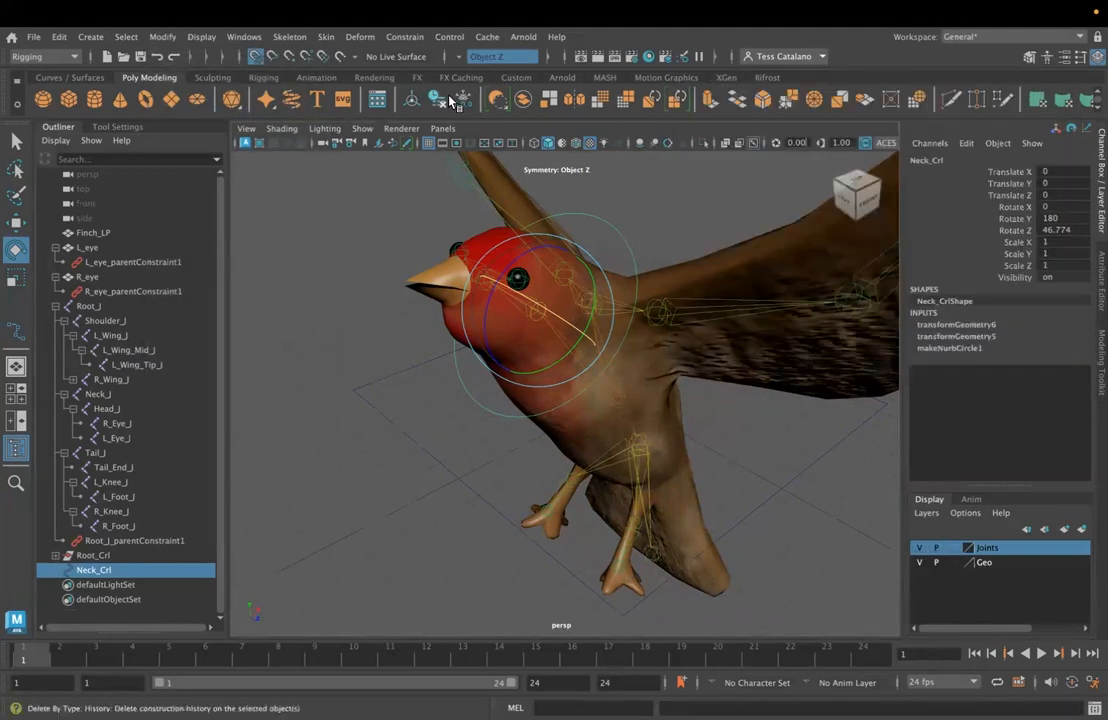
pyautogui.click(450, 100)
pyautogui.moveTo(405, 448)
pyautogui.keyDown('alt'); pyautogui.mouseDown()
pyautogui.moveTo(367, 424)
pyautogui.moveTo(344, 485)
pyautogui.moveTo(485, 472)
pyautogui.moveTo(403, 495)
pyautogui.moveTo(401, 460)
pyautogui.mouseUp(); pyautogui.keyUp('alt')
pyautogui.click(678, 303)
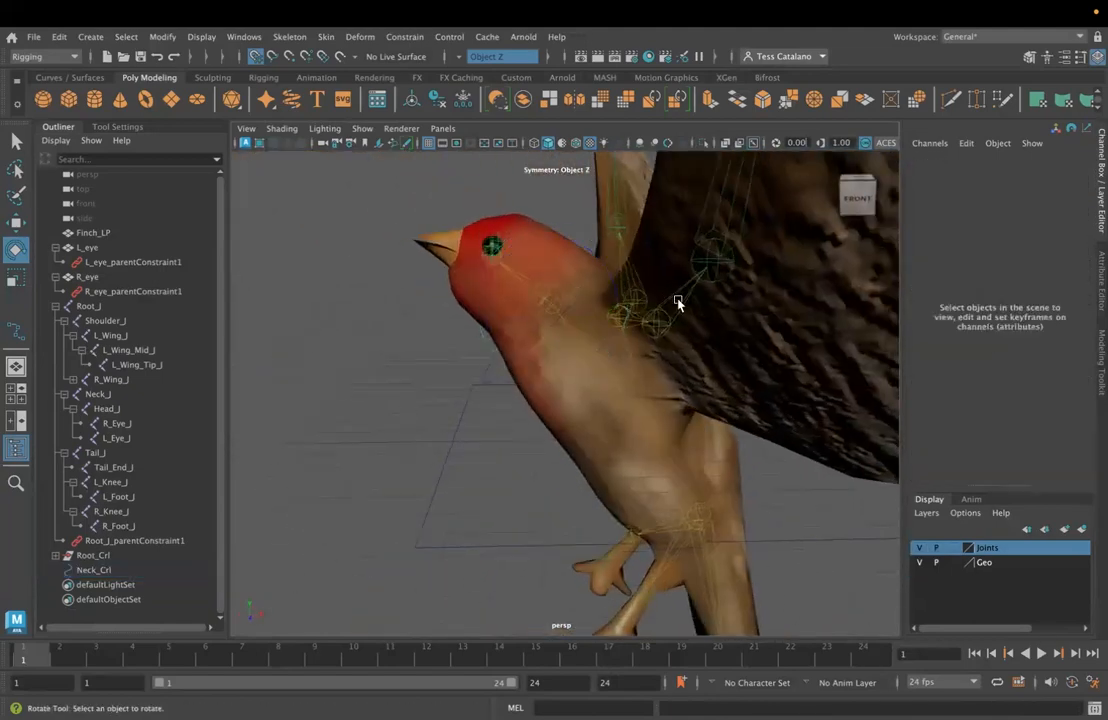
pyautogui.click(504, 371)
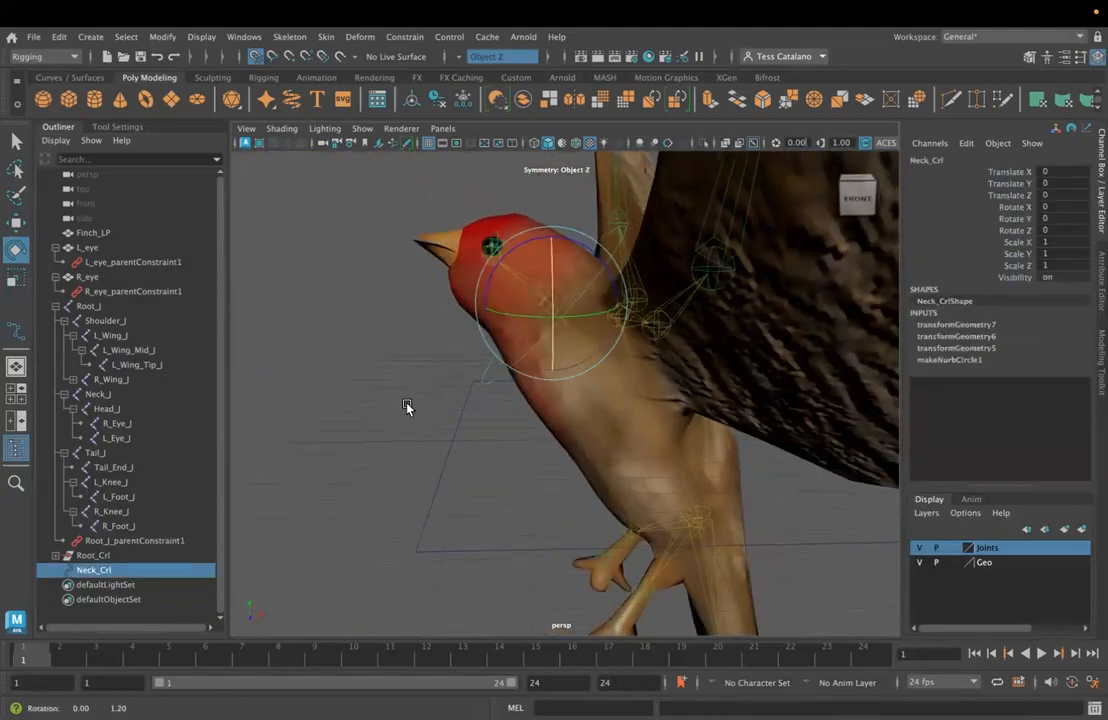
pyautogui.keyDown('alt'); pyautogui.moveTo(406, 408); pyautogui.dragTo(421, 406); pyautogui.keyUp('alt')
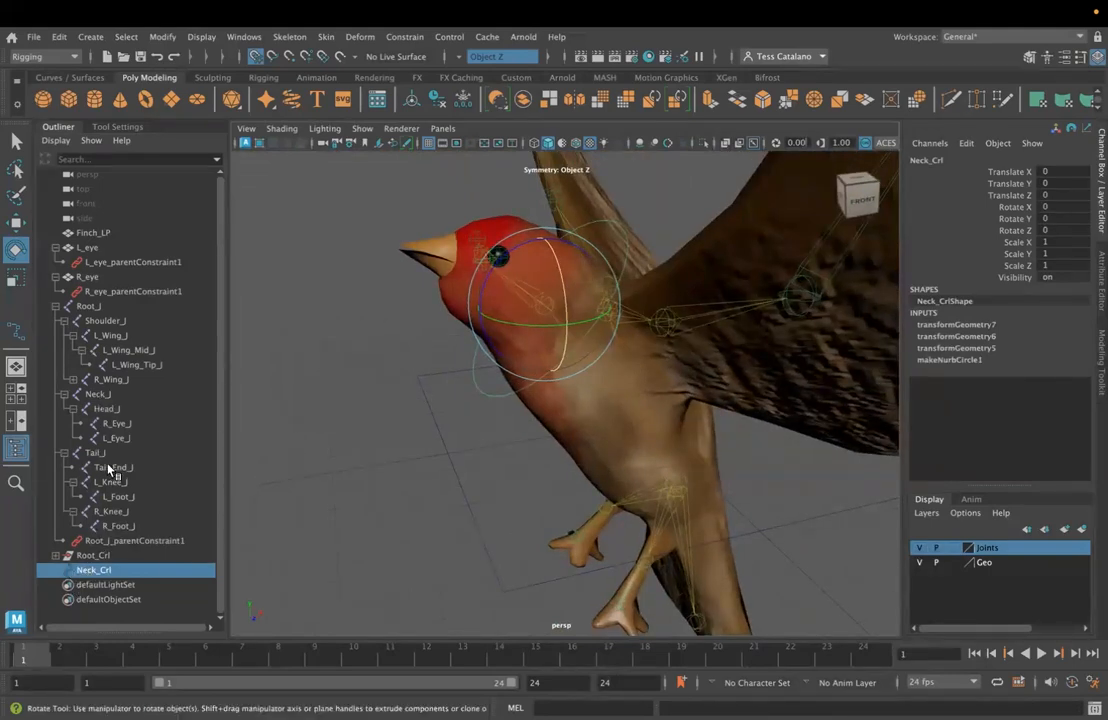
# Add the Neck_J joint to the selection after Neck_Crl and parent-constrain the joint to the curve
pyautogui.keyDown('ctrl'); pyautogui.click(100, 395); pyautogui.keyUp('ctrl')
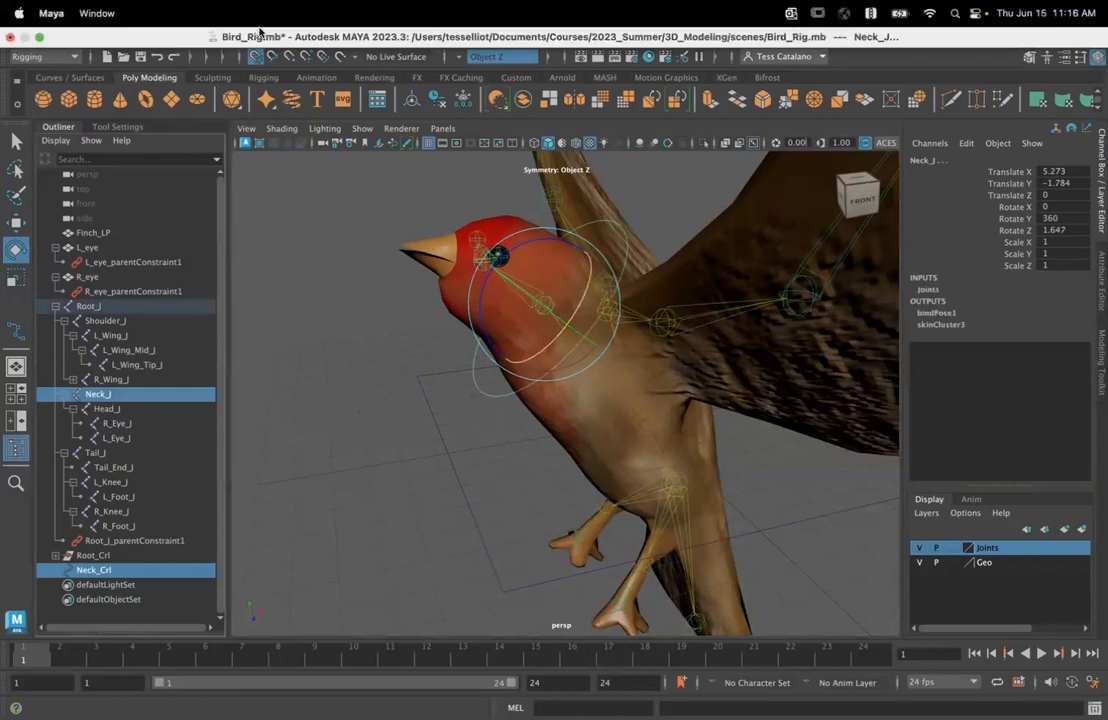
pyautogui.click(405, 36)
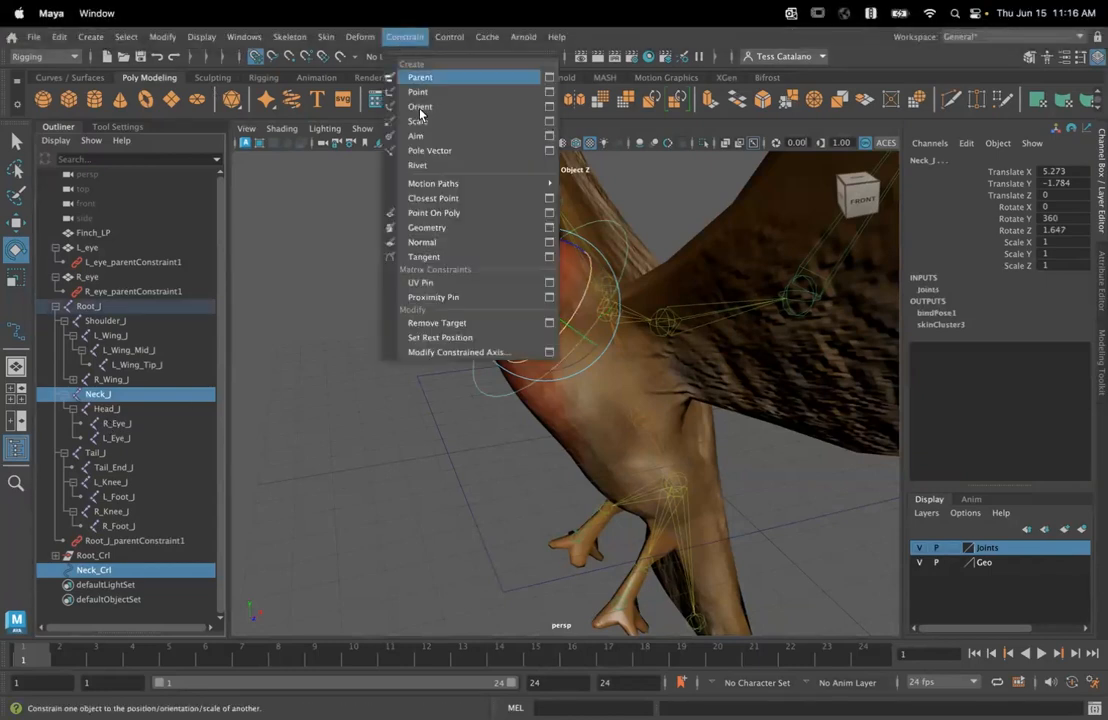
pyautogui.click(420, 77)
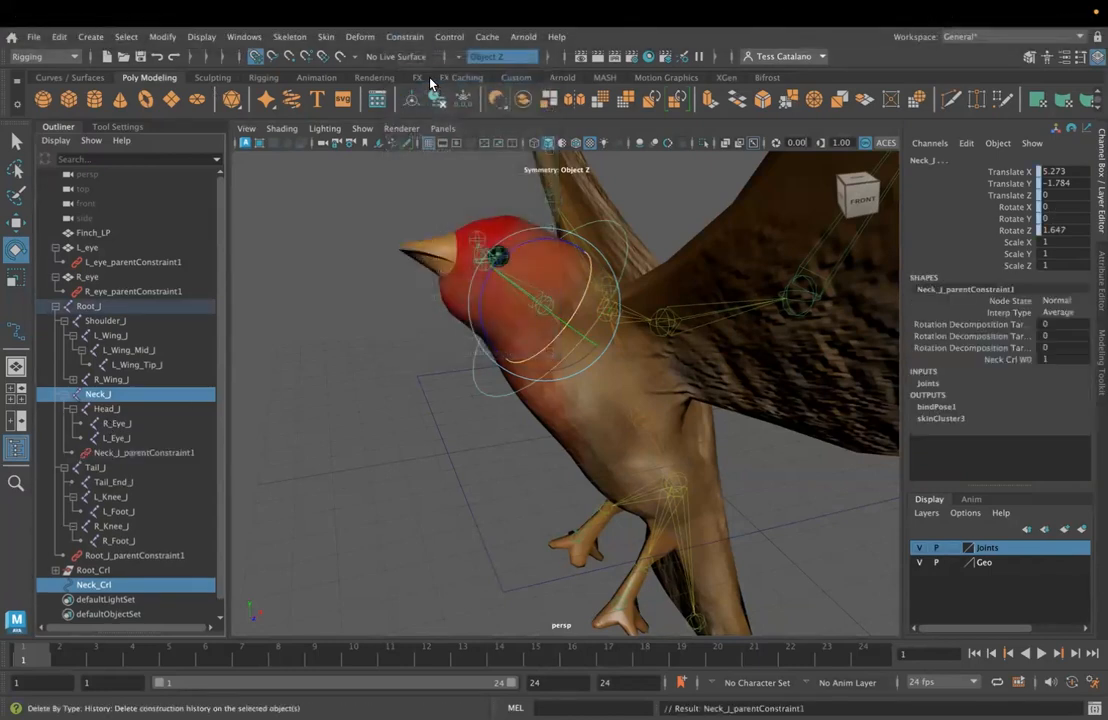
# Test the neck constraint by rotating Neck_Crl freely to about -41, -9 and 6 degrees, and reset its X, Y and Z rotation to 0
pyautogui.click(479, 407)
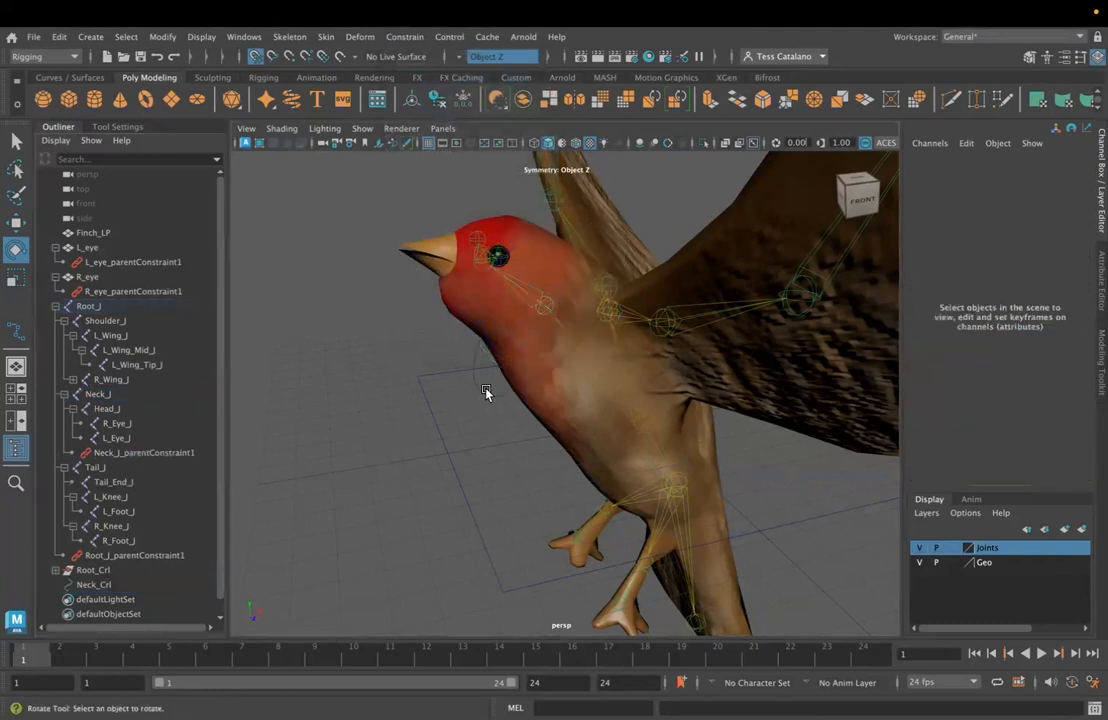
pyautogui.click(486, 391)
pyautogui.moveTo(487, 296); pyautogui.dragTo(452, 283)
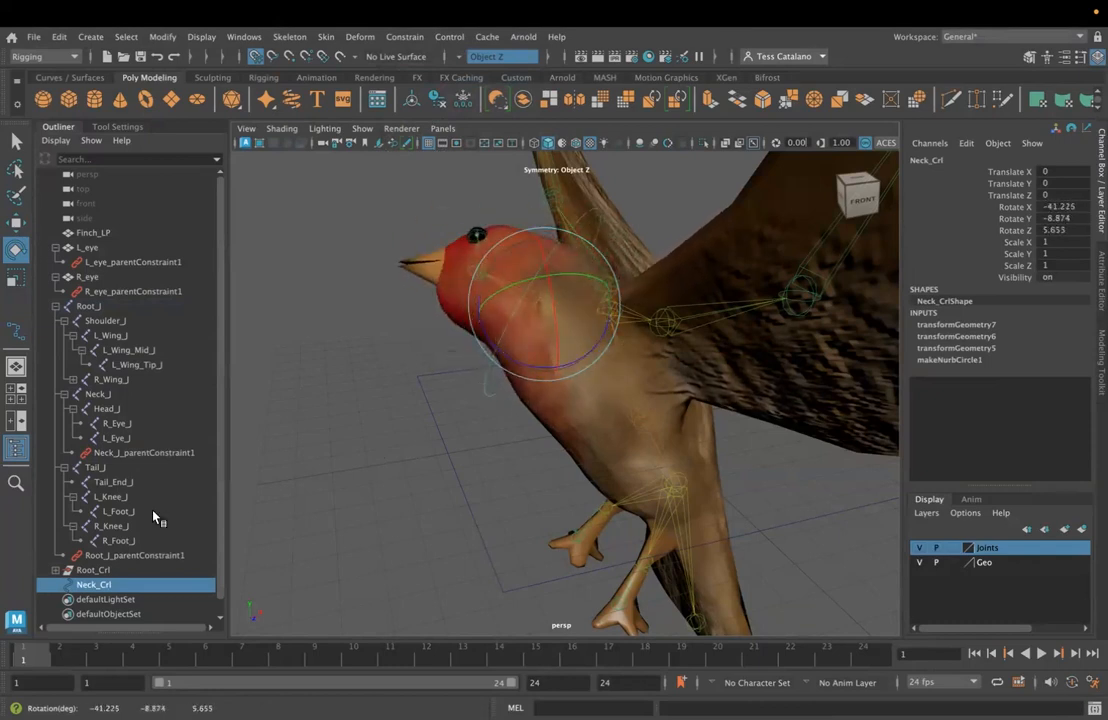
pyautogui.keyDown('shift'); pyautogui.click(1052, 231); pyautogui.keyUp('shift')
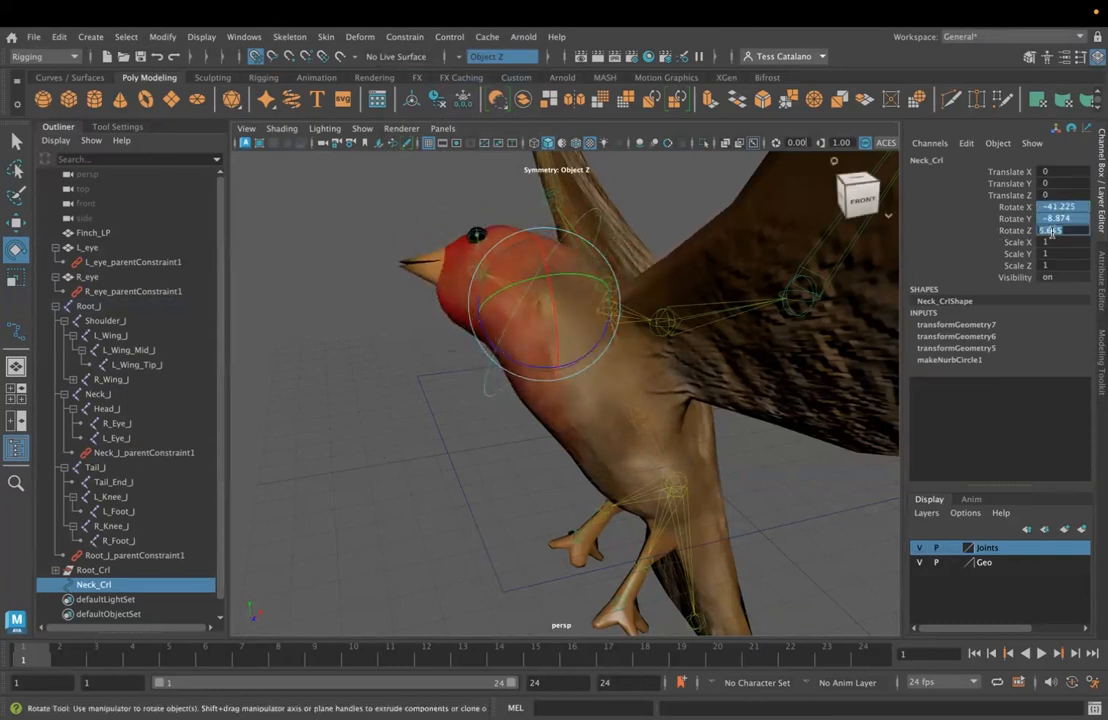
pyautogui.write('0')
pyautogui.press('Return')
pyautogui.keyDown('alt'); pyautogui.moveTo(589, 240); pyautogui.dragTo(945, 472); pyautogui.keyUp('alt')
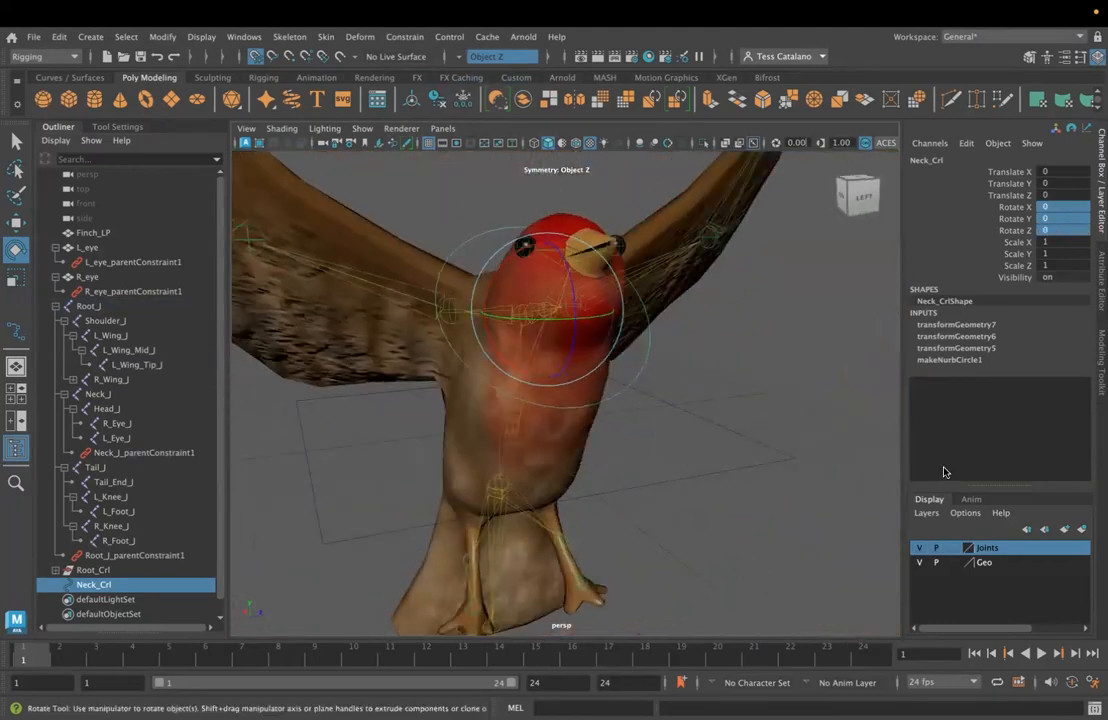